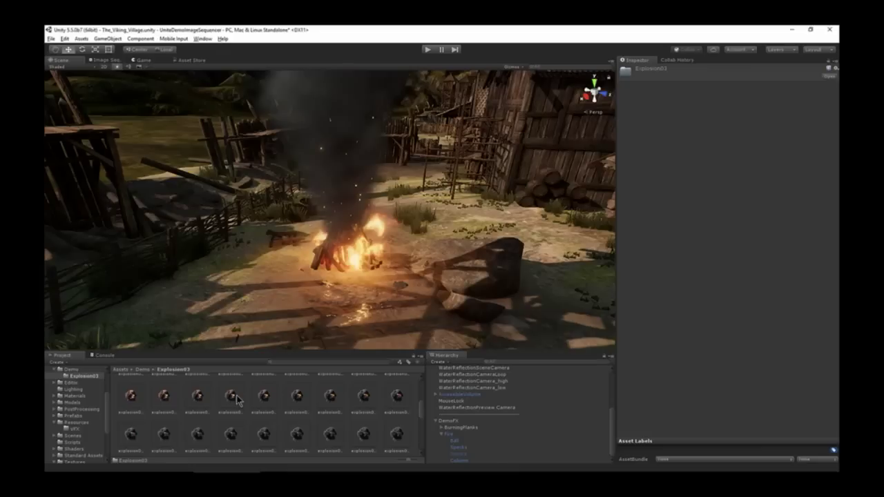
- Create an Image Sequence asset with the default name in the Demo folder
{"action": "left_click", "coordinate": [74, 371]}
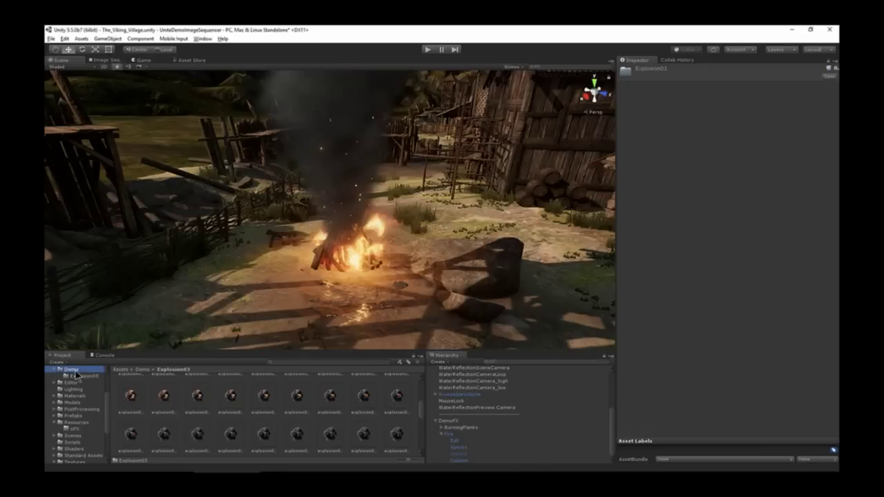
{"action": "right_click", "coordinate": [167, 402]}
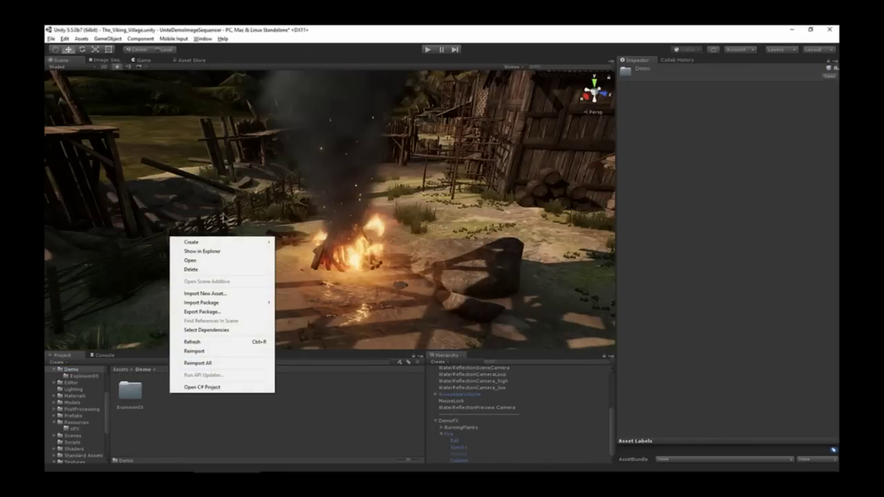
{"action": "mouse_move", "coordinate": [223, 243]}
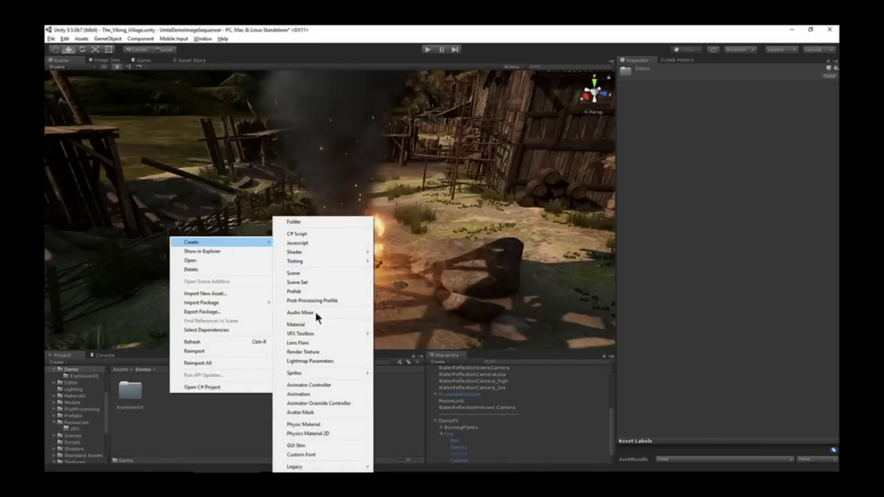
{"action": "mouse_move", "coordinate": [325, 335]}
{"action": "left_click", "coordinate": [400, 335]}
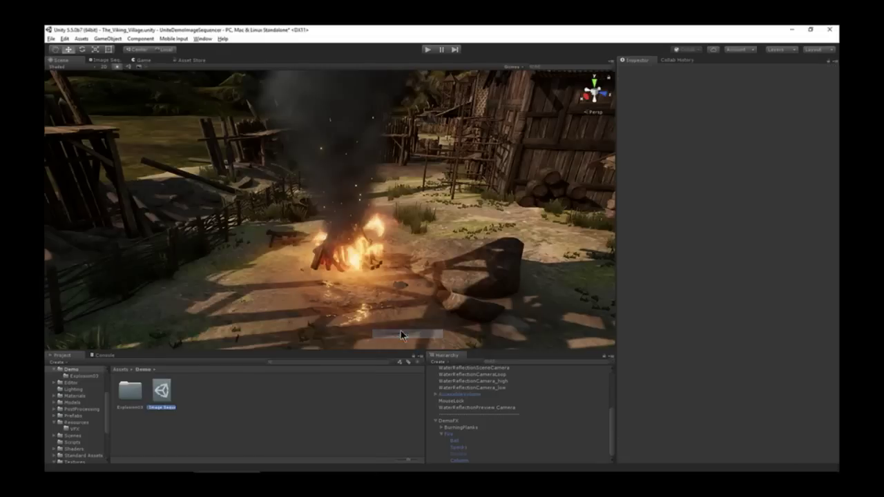
{"action": "key", "text": "Return"}
- Open the new image sequence for editing and add the Explosion03 folder's frames as its input frames
{"action": "double_click", "coordinate": [166, 391]}
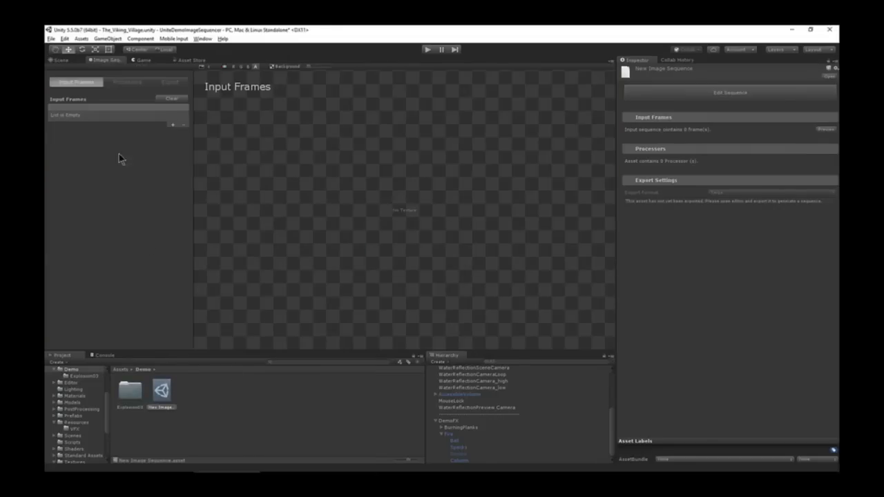
{"action": "left_click_drag", "start_coordinate": [119, 159], "coordinate": [125, 159]}
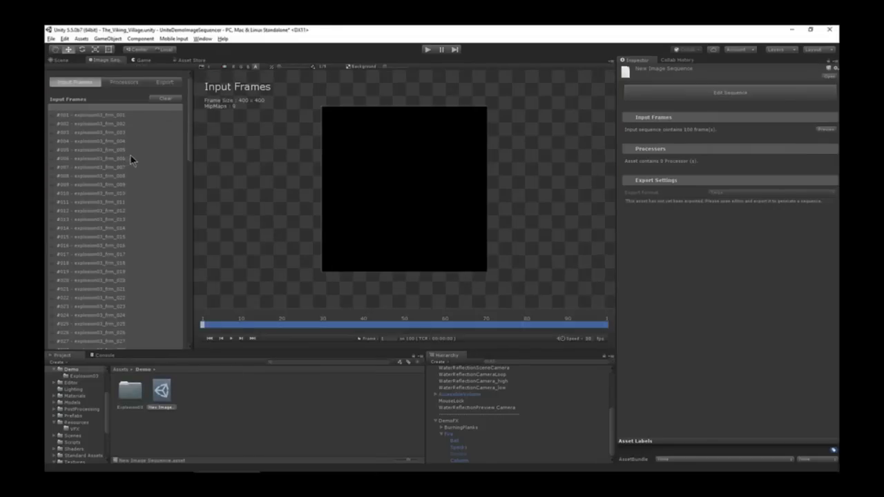
- Play the explosion frames in the preview, switching the display from the alpha mask to the color channels
{"action": "left_click", "coordinate": [231, 339]}
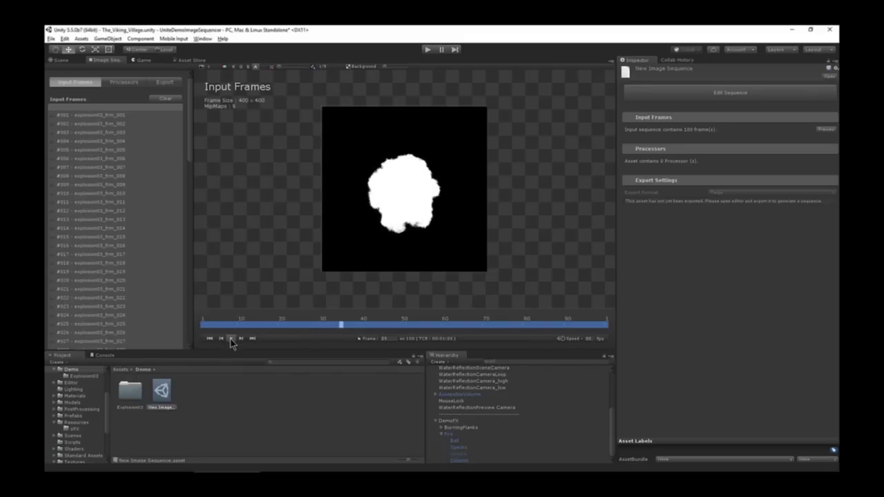
{"action": "left_click", "coordinate": [231, 339]}
{"action": "left_click", "coordinate": [224, 67]}
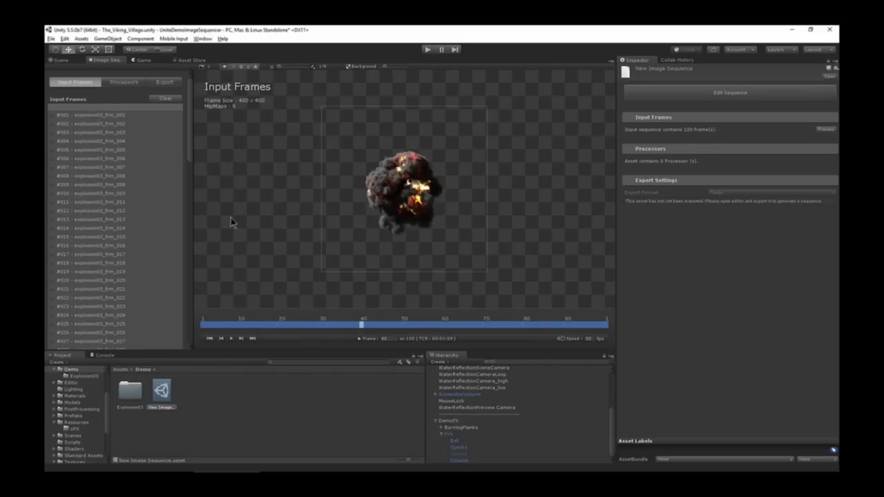
{"action": "left_click", "coordinate": [231, 339]}
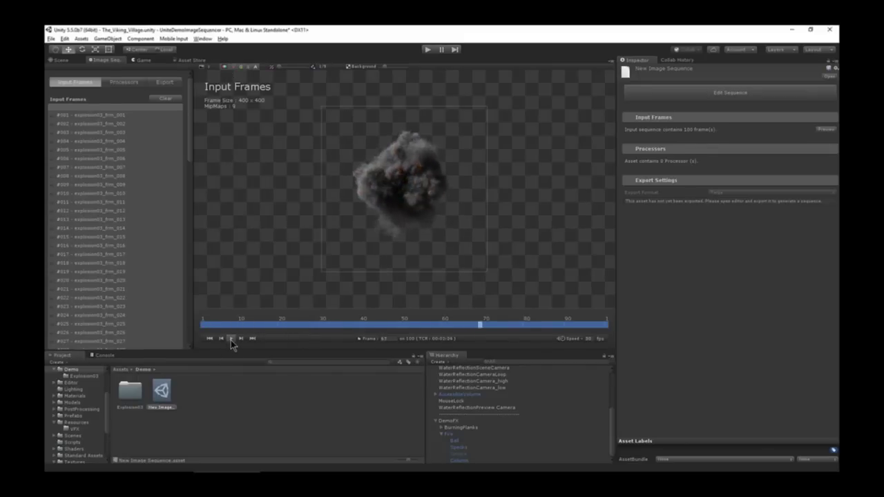
{"action": "left_click", "coordinate": [230, 339]}
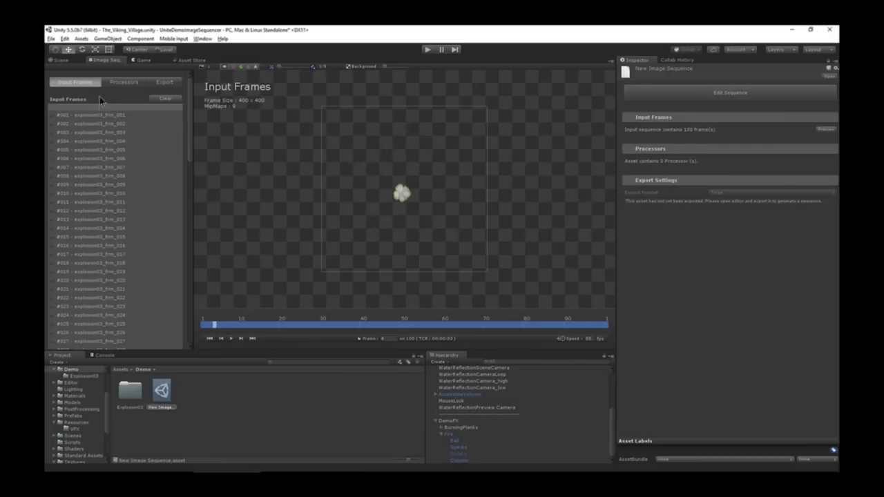
- Add an Assemble Flipbook processor to the frame processor stack and preview its sprite sheet
{"action": "left_click", "coordinate": [125, 83]}
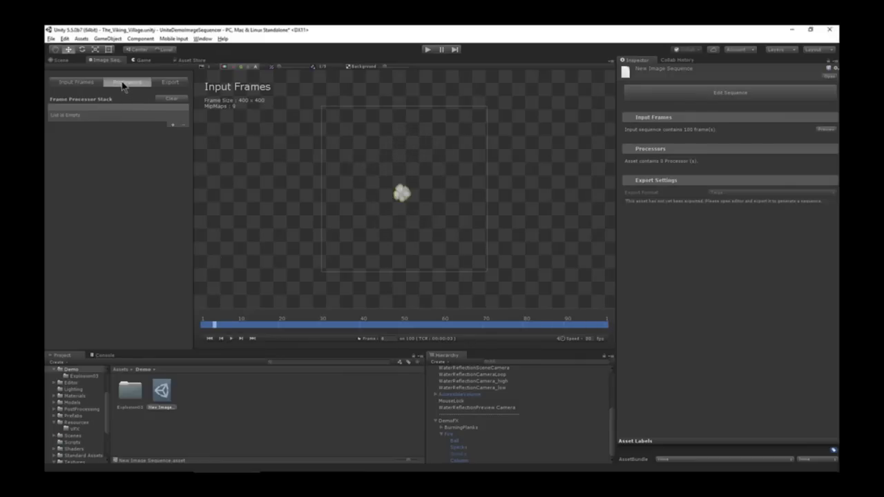
{"action": "left_click", "coordinate": [174, 129]}
{"action": "mouse_move", "coordinate": [196, 129]}
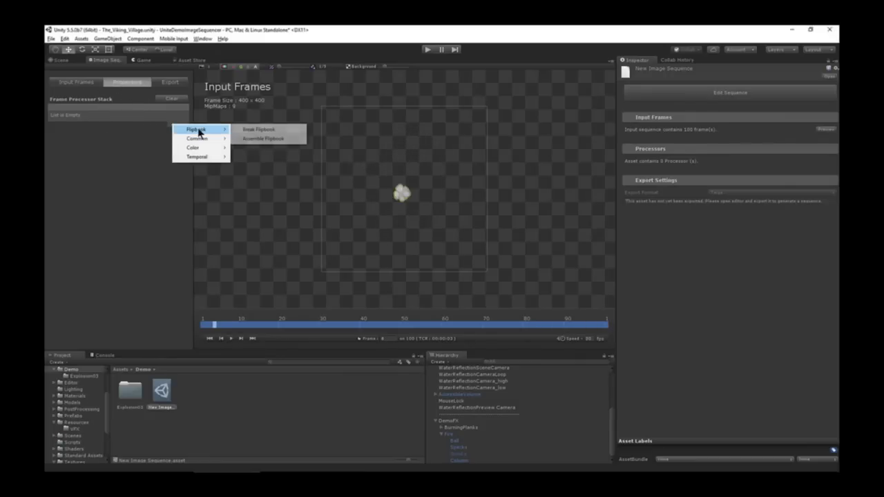
{"action": "left_click", "coordinate": [262, 139]}
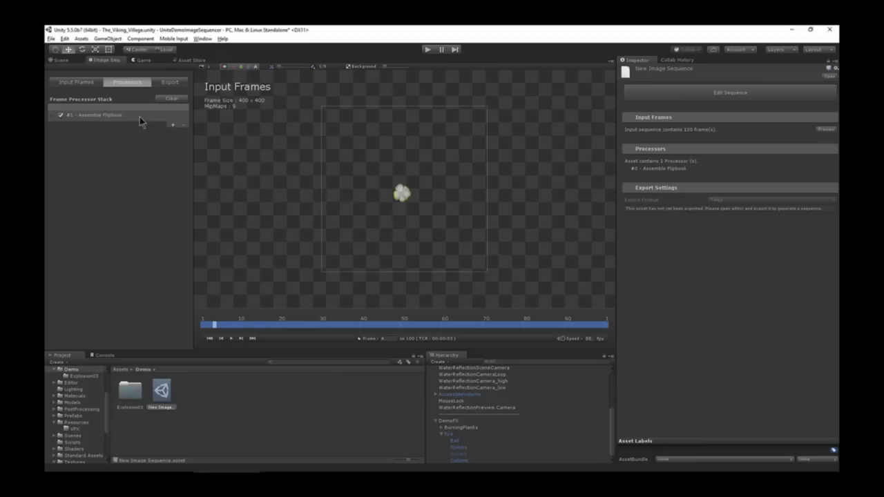
{"action": "scroll", "coordinate": [340, 157], "scroll_direction": "down", "scroll_amount": 5}
{"action": "scroll", "coordinate": [340, 155], "scroll_direction": "up", "scroll_amount": 3}
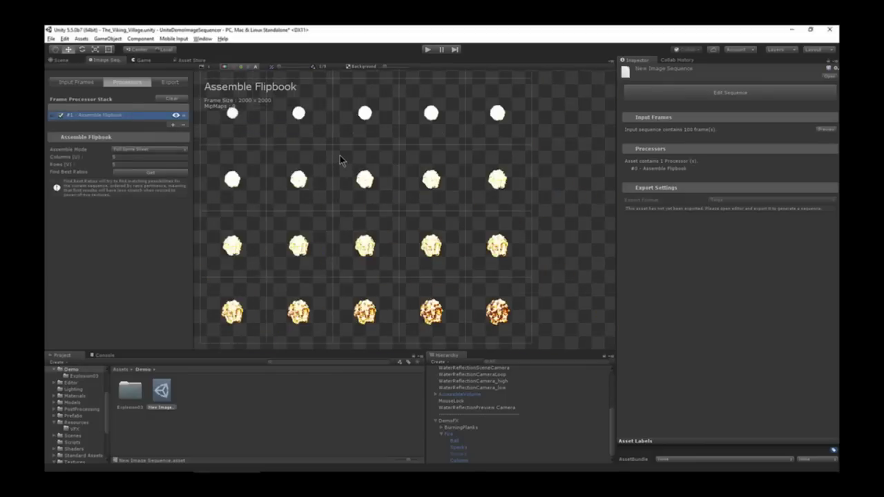
{"action": "scroll", "coordinate": [353, 168], "scroll_direction": "down", "scroll_amount": 2}
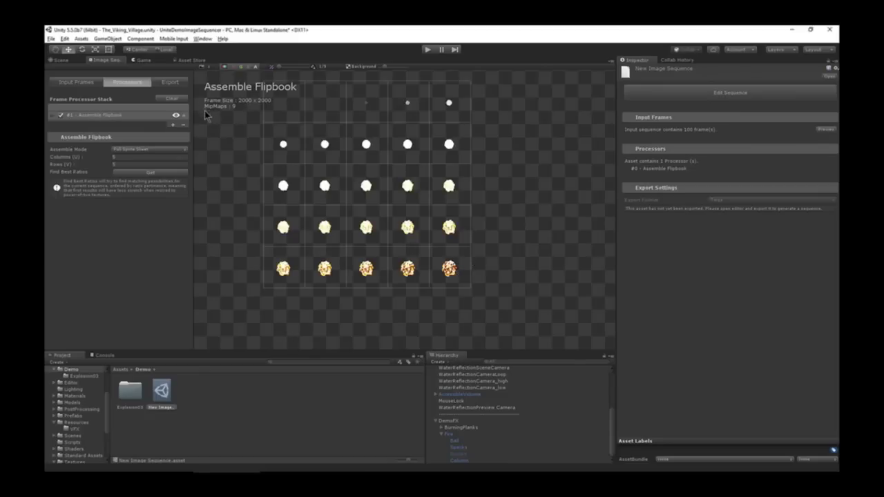
- Add a Retime processor and move it above Assemble Flipbook in the processor stack
{"action": "left_click", "coordinate": [174, 125]}
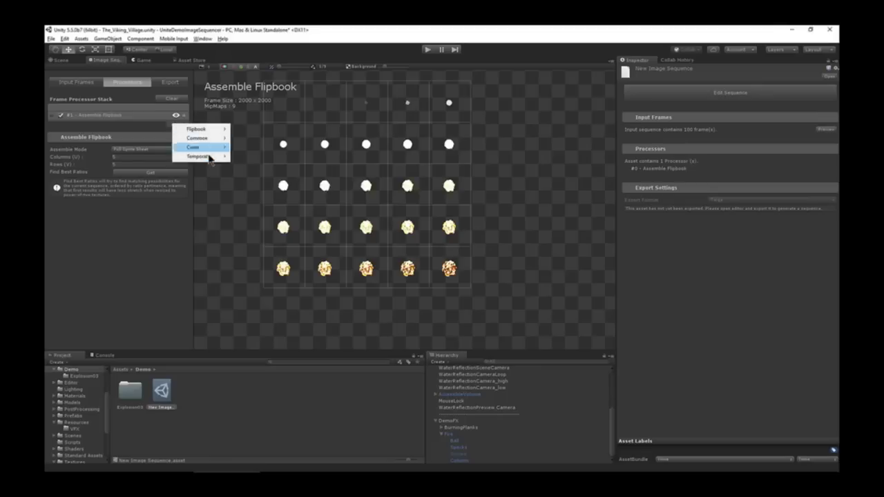
{"action": "mouse_move", "coordinate": [207, 156]}
{"action": "left_click", "coordinate": [276, 157]}
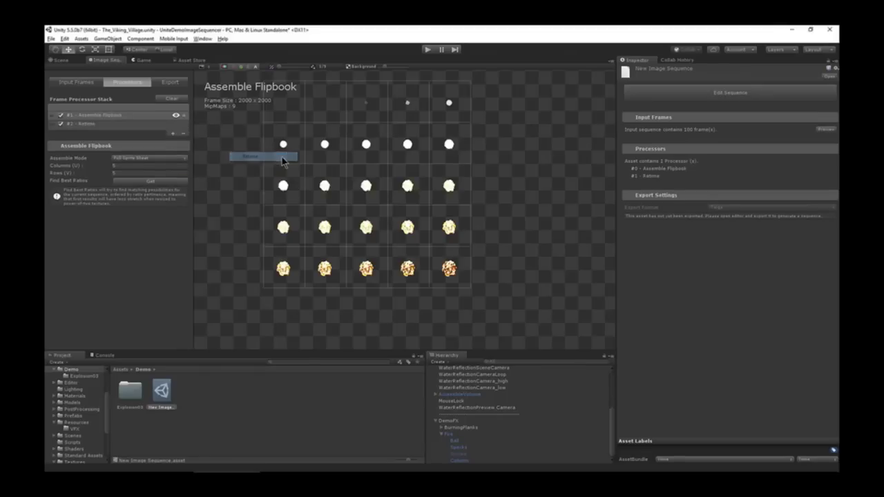
{"action": "left_click", "coordinate": [104, 123]}
{"action": "left_click_drag", "start_coordinate": [104, 123], "coordinate": [105, 112]}
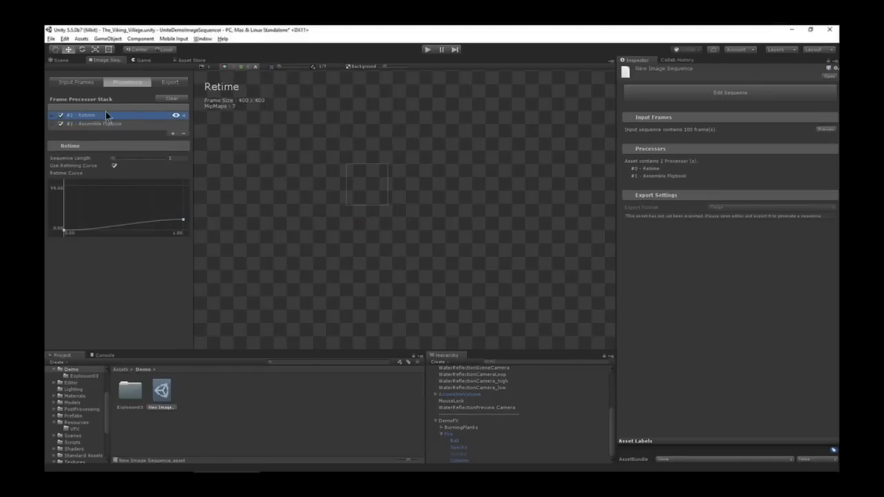
- Set the Retime sequence length to 25 without the retiming curve, and preview the Assemble Flipbook result
{"action": "left_click", "coordinate": [177, 157]}
{"action": "type", "text": "25"}
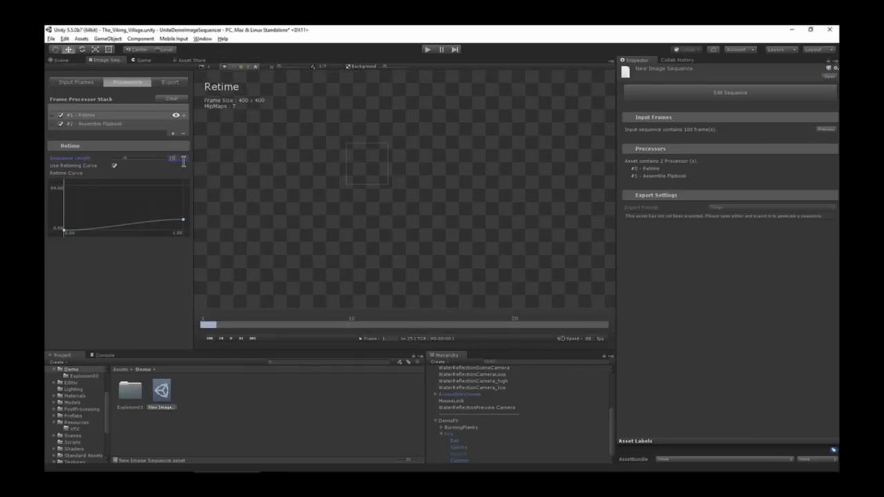
{"action": "left_click", "coordinate": [114, 167]}
{"action": "left_click", "coordinate": [113, 124]}
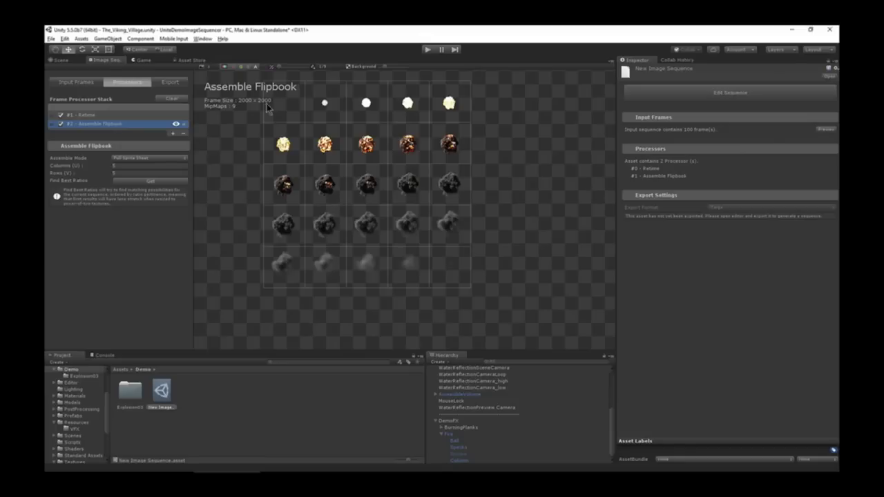
- Add a Resize processor after Assemble Flipbook and set its width and height to 1024
{"action": "left_click", "coordinate": [172, 134]}
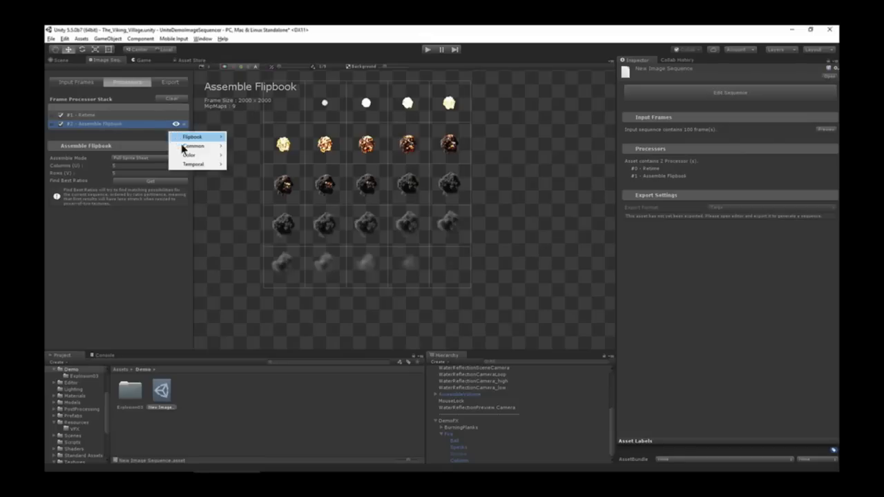
{"action": "mouse_move", "coordinate": [187, 148]}
{"action": "left_click", "coordinate": [244, 165]}
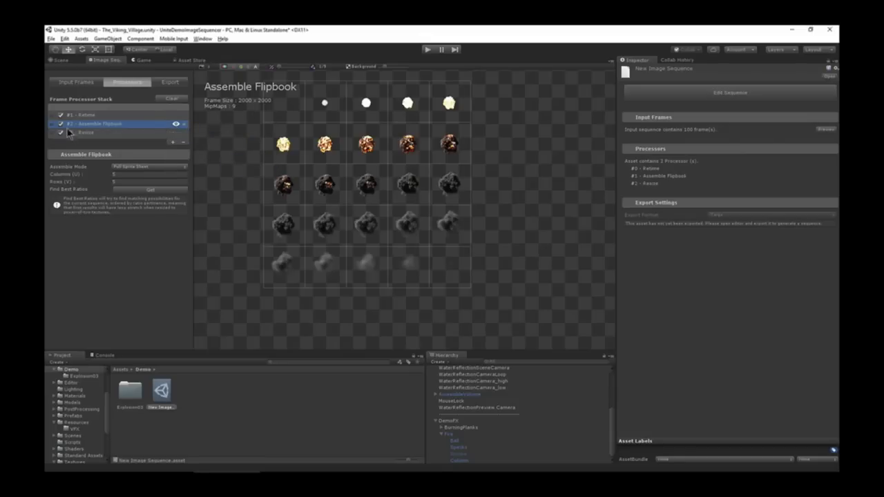
{"action": "left_click", "coordinate": [85, 133]}
{"action": "left_click", "coordinate": [187, 166]}
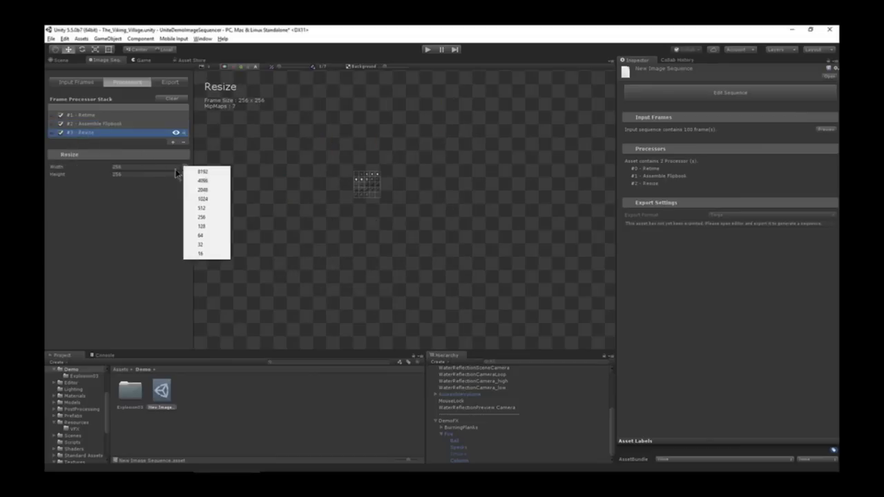
{"action": "left_click", "coordinate": [221, 199]}
{"action": "left_click", "coordinate": [185, 174]}
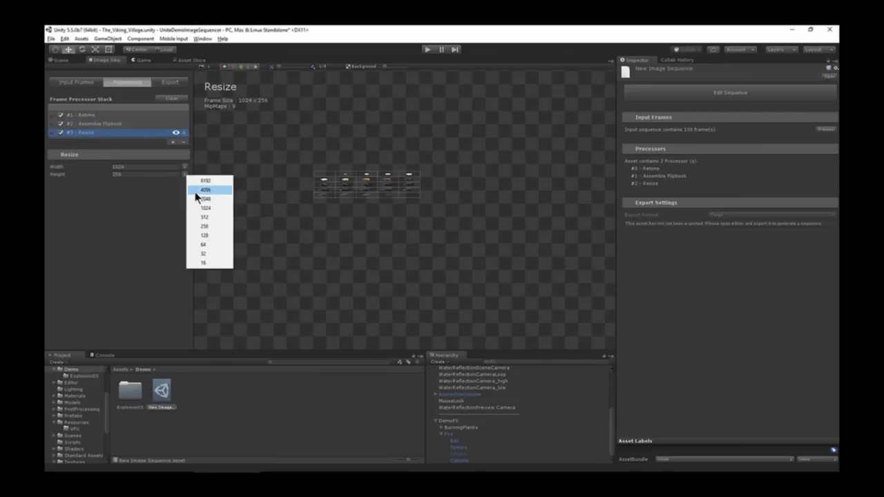
{"action": "left_click", "coordinate": [209, 209]}
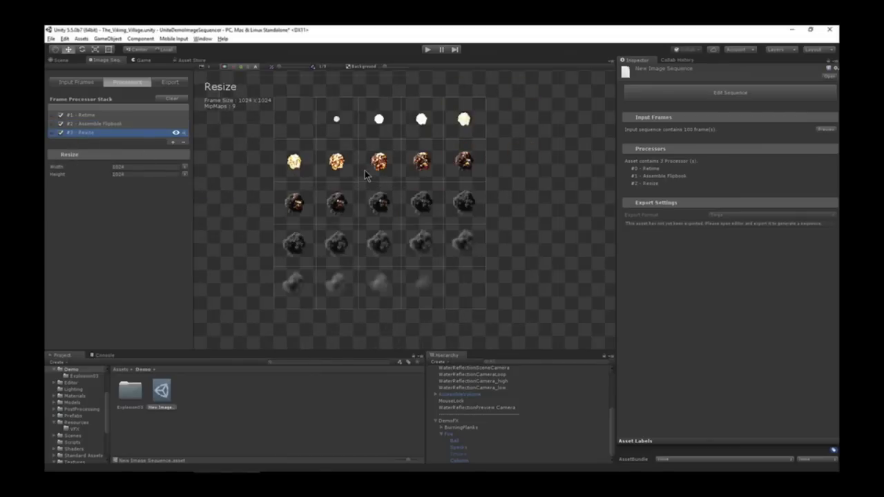
- Export the flipbook as a new Targa texture named thicksmoke in the Demo folder
{"action": "left_click", "coordinate": [173, 83]}
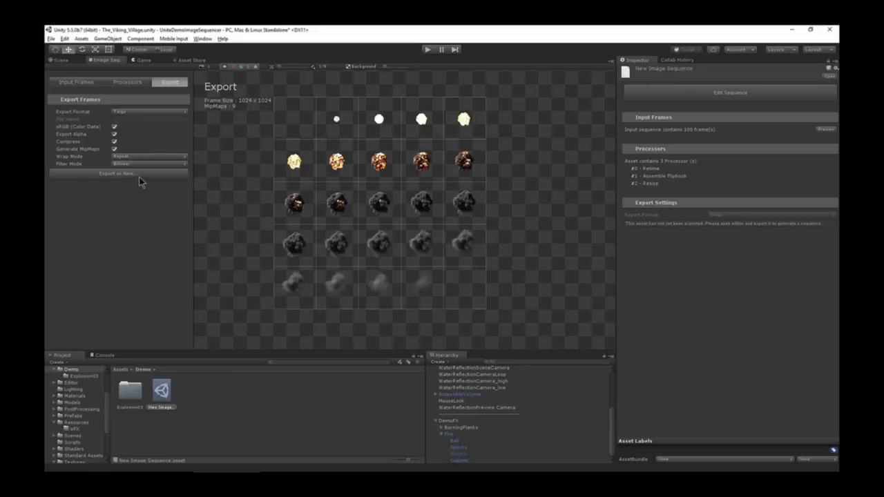
{"action": "left_click", "coordinate": [139, 177]}
{"action": "double_click", "coordinate": [135, 113]}
{"action": "left_click", "coordinate": [159, 223]}
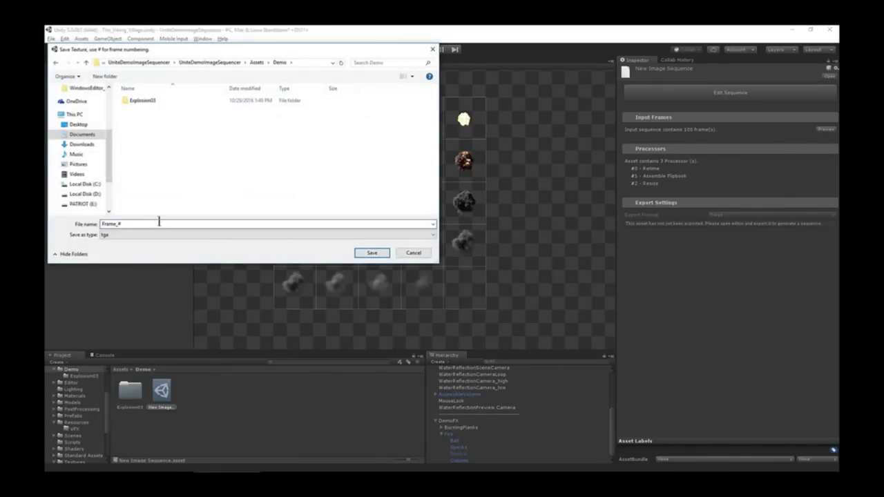
{"action": "double_click", "coordinate": [159, 223]}
{"action": "key", "text": "BackSpace"}
{"action": "type", "text": "thick"}
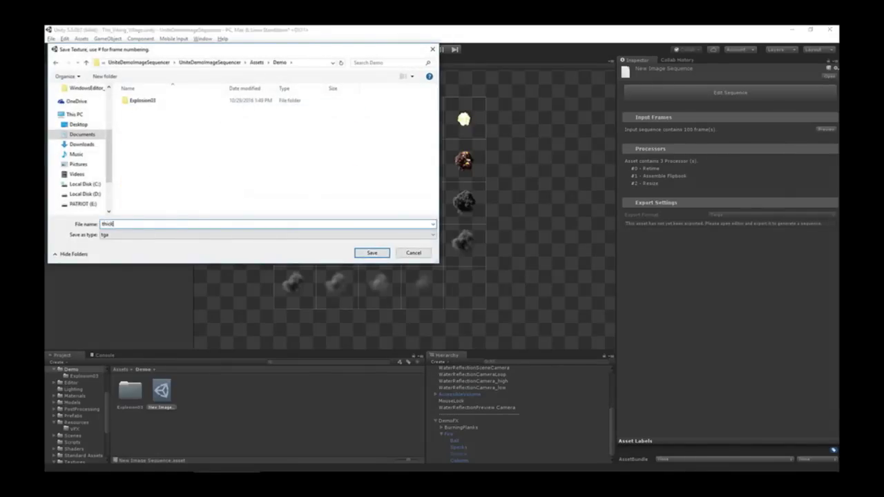
{"action": "type", "text": "smoke"}
{"action": "key", "text": "Return"}
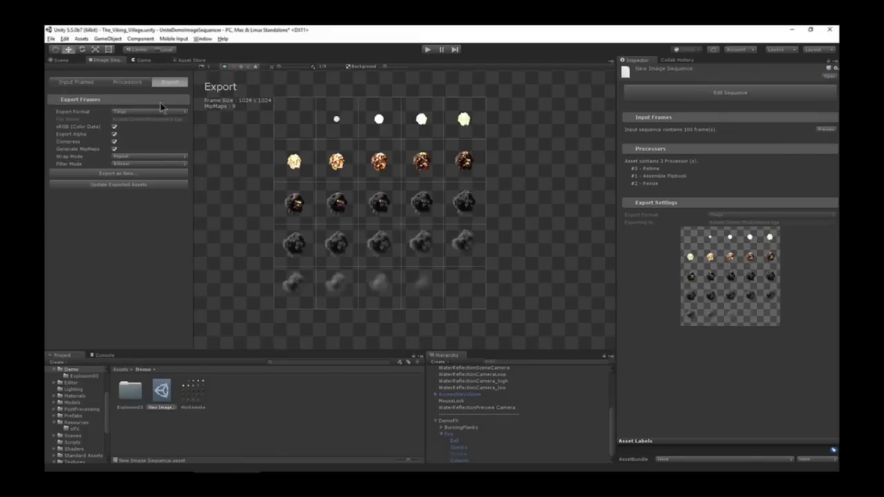
- Assign the exported flipbook as the particle texture of the Column smoke's material and enable its Texture Sheet Animation module
{"action": "left_click", "coordinate": [62, 61]}
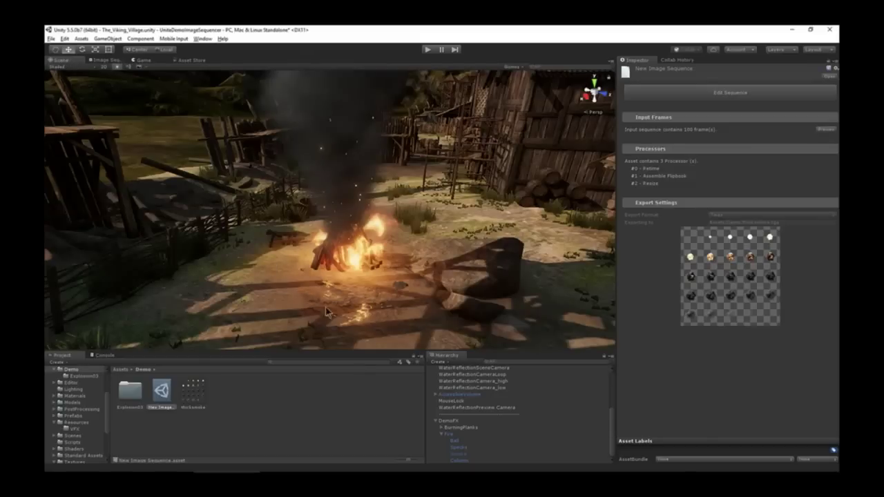
{"action": "left_click", "coordinate": [469, 460]}
{"action": "scroll", "coordinate": [727, 242], "scroll_direction": "down", "scroll_amount": 5}
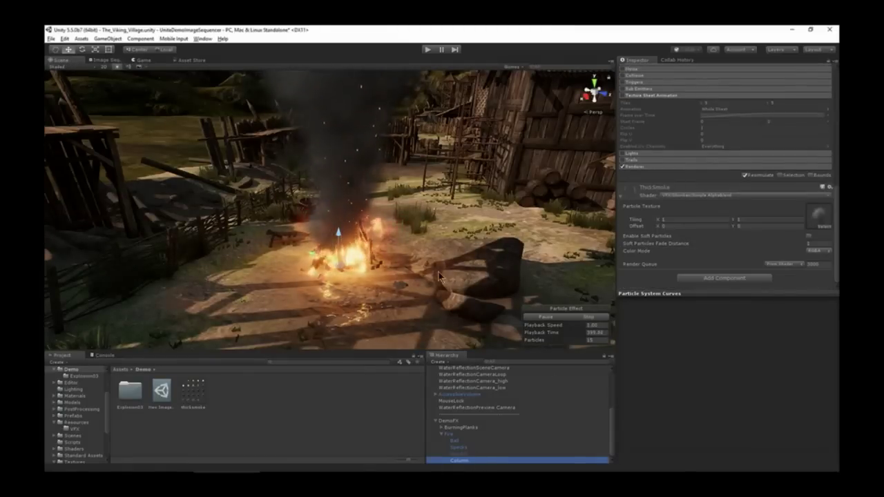
{"action": "left_click_drag", "start_coordinate": [194, 395], "coordinate": [819, 216]}
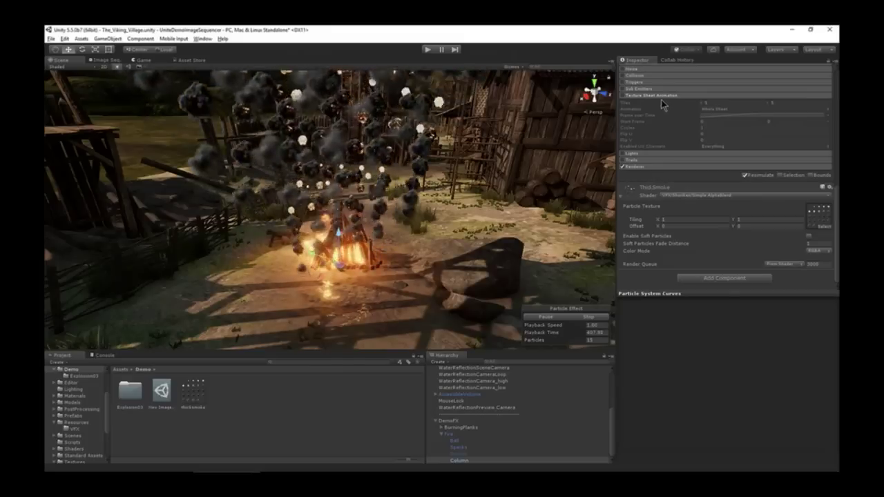
{"action": "left_click", "coordinate": [622, 96]}
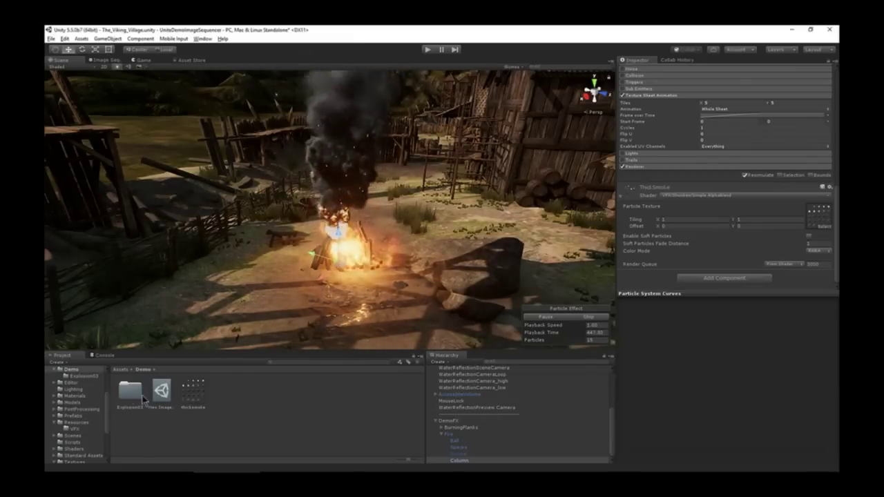
- Reopen the New Image Sequence asset and set the Retime processor's sequence length to 64
{"action": "double_click", "coordinate": [163, 393]}
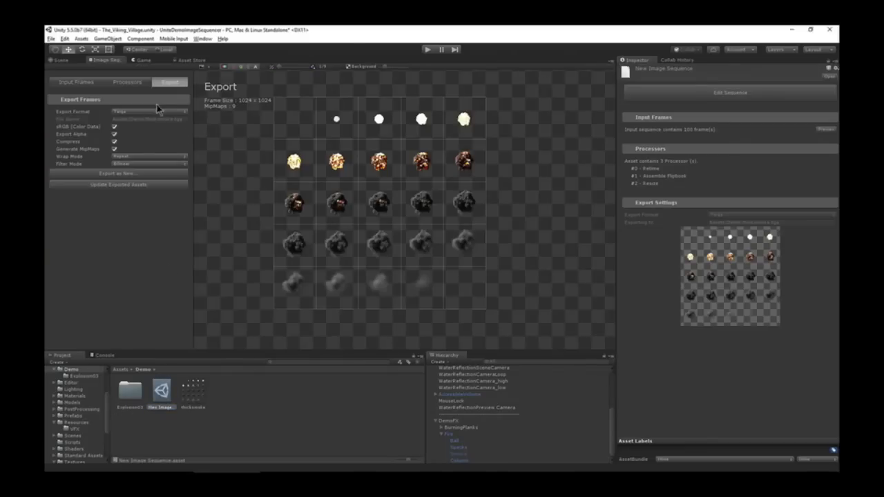
{"action": "left_click", "coordinate": [140, 84]}
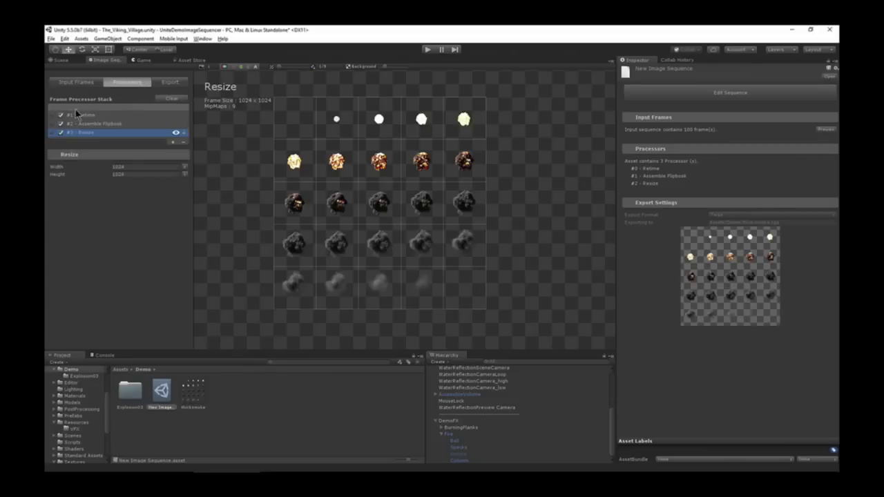
{"action": "left_click", "coordinate": [99, 115]}
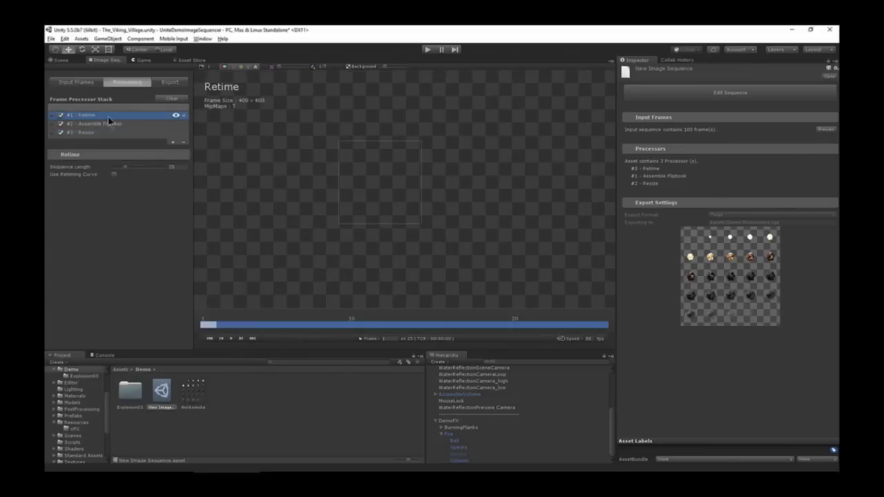
{"action": "left_click", "coordinate": [176, 168]}
{"action": "type", "text": "64"}
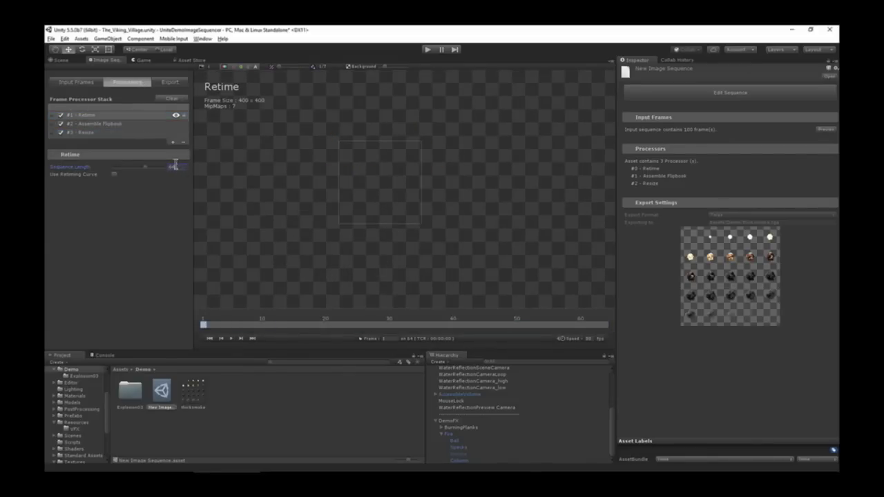
- Set the Assemble Flipbook processor to 8 columns and 8 rows
{"action": "left_click", "coordinate": [128, 123]}
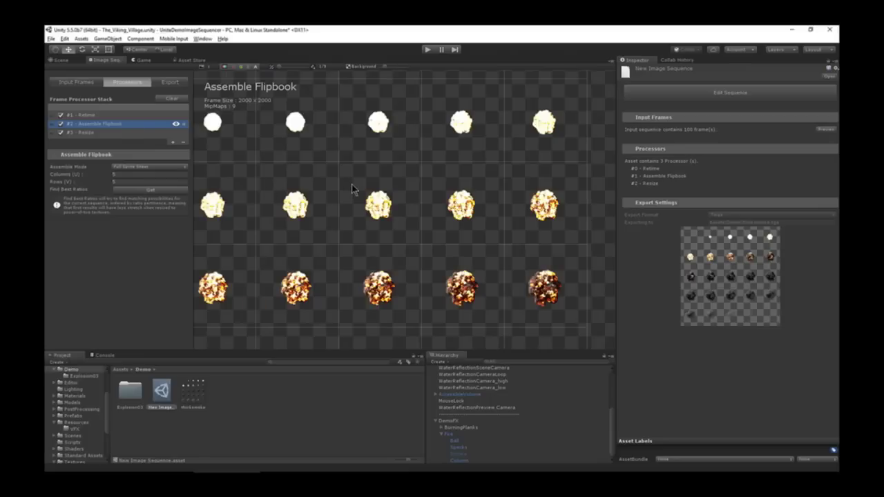
{"action": "scroll", "coordinate": [355, 189], "scroll_direction": "up", "scroll_amount": 2}
{"action": "left_click", "coordinate": [116, 174]}
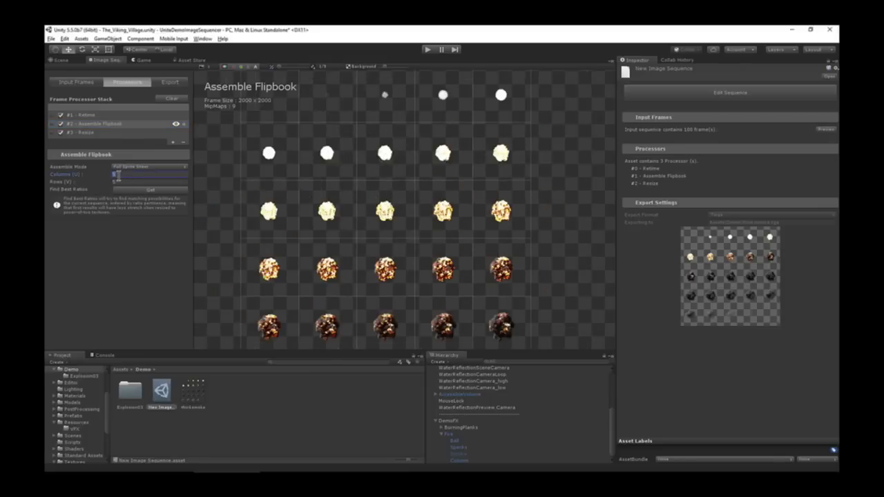
{"action": "type", "text": "7"}
{"action": "key", "text": "Return"}
{"action": "left_click", "coordinate": [121, 181]}
{"action": "type", "text": "8"}
{"action": "key", "text": "Return"}
{"action": "scroll", "coordinate": [308, 195], "scroll_direction": "down", "scroll_amount": 2}
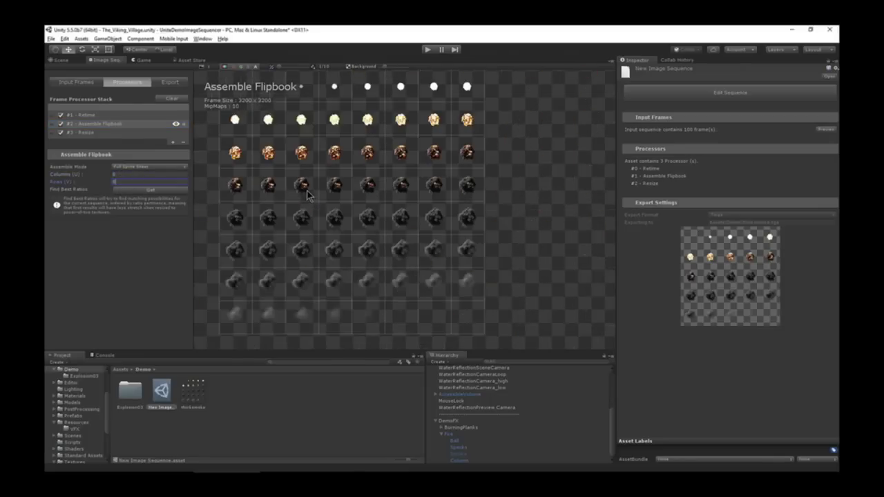
{"action": "middle_click_drag", "start_coordinate": [322, 182], "coordinate": [363, 188]}
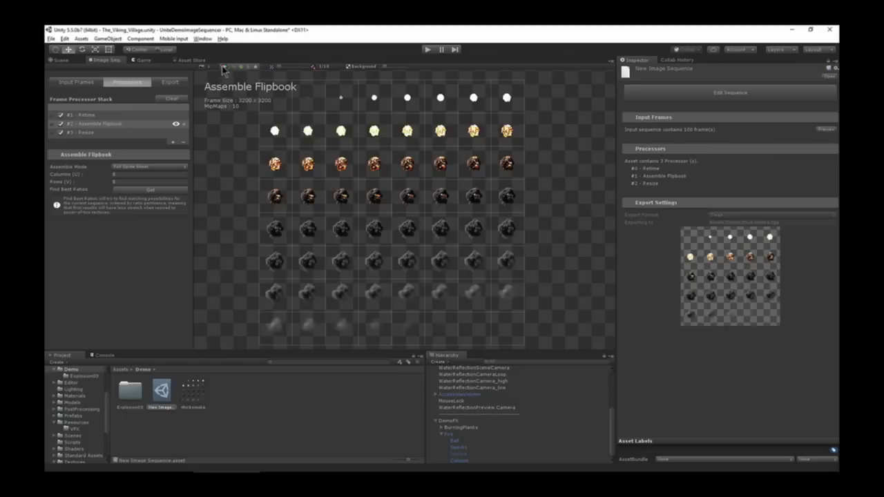
- Show only the alpha channel in the preview and add a Crop processor between Retime and Assemble Flipbook
{"action": "left_click", "coordinate": [254, 67]}
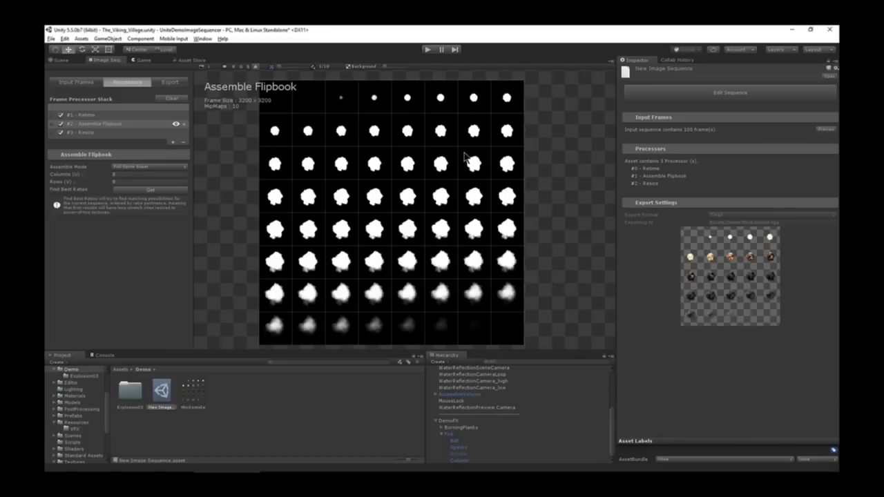
{"action": "left_click", "coordinate": [172, 143]}
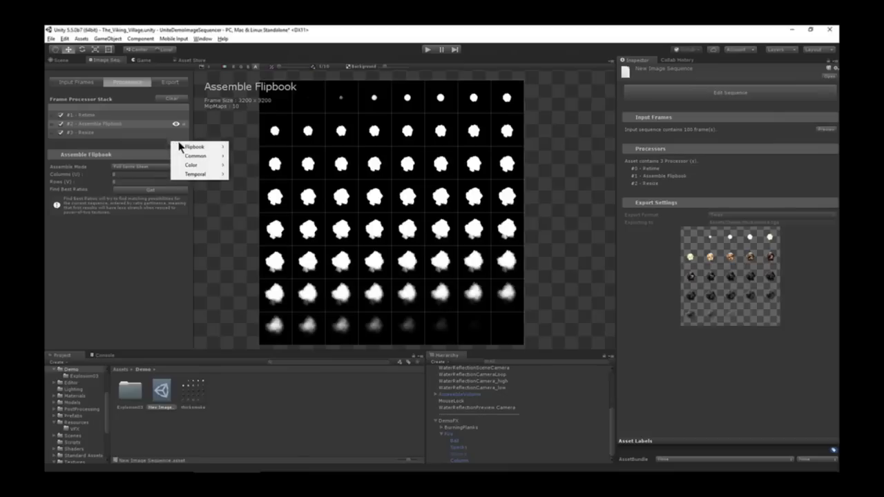
{"action": "mouse_move", "coordinate": [193, 155]}
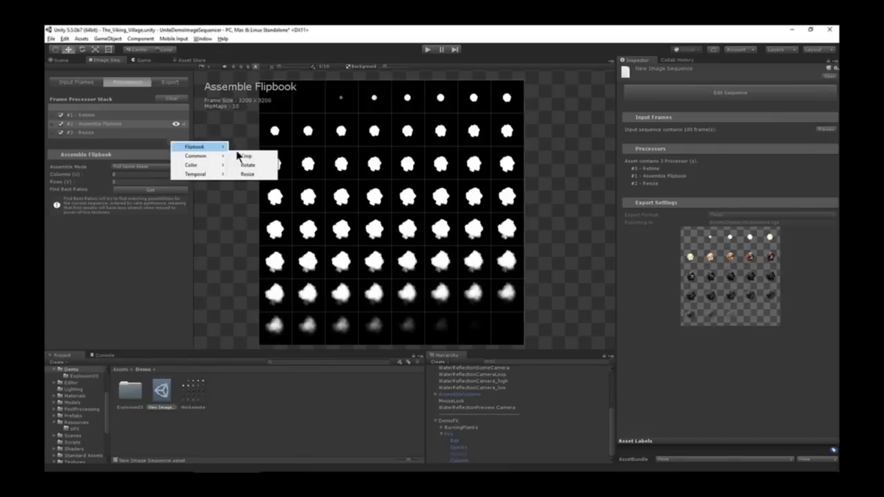
{"action": "left_click", "coordinate": [247, 157]}
{"action": "left_click", "coordinate": [97, 138]}
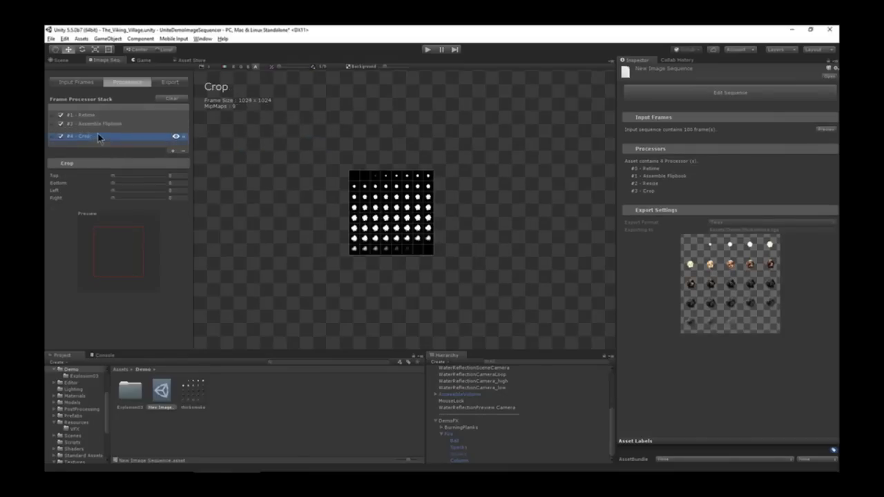
{"action": "left_click_drag", "start_coordinate": [98, 137], "coordinate": [102, 125]}
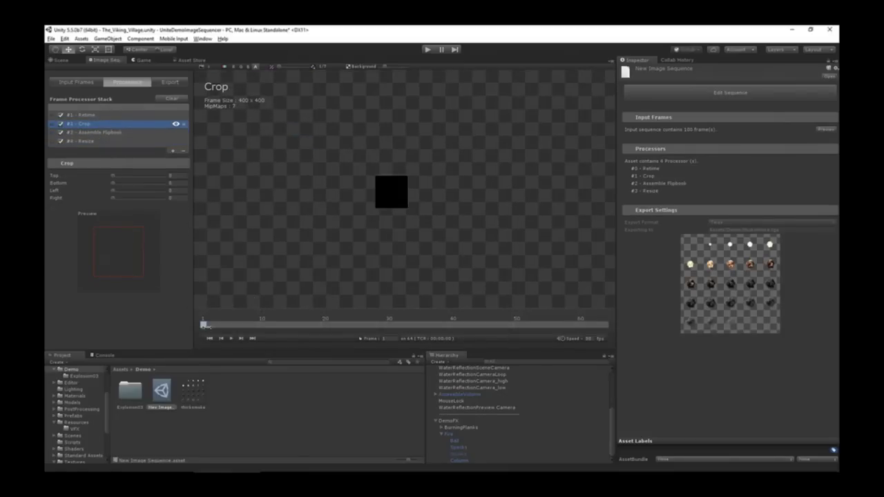
- Preview frame 51 and crop the empty margins around the smoke: top 37, bottom 76, left 61, right 78
{"action": "left_click_drag", "start_coordinate": [204, 323], "coordinate": [497, 312]}
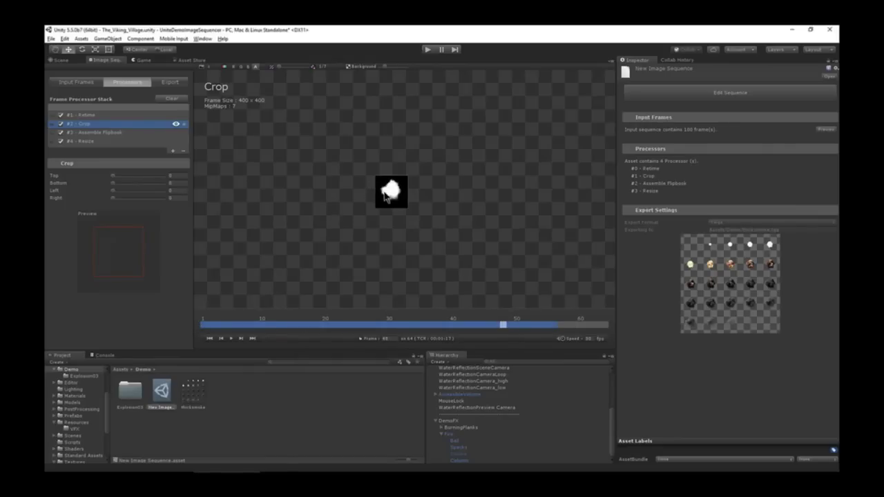
{"action": "scroll", "coordinate": [388, 197], "scroll_direction": "up", "scroll_amount": 5}
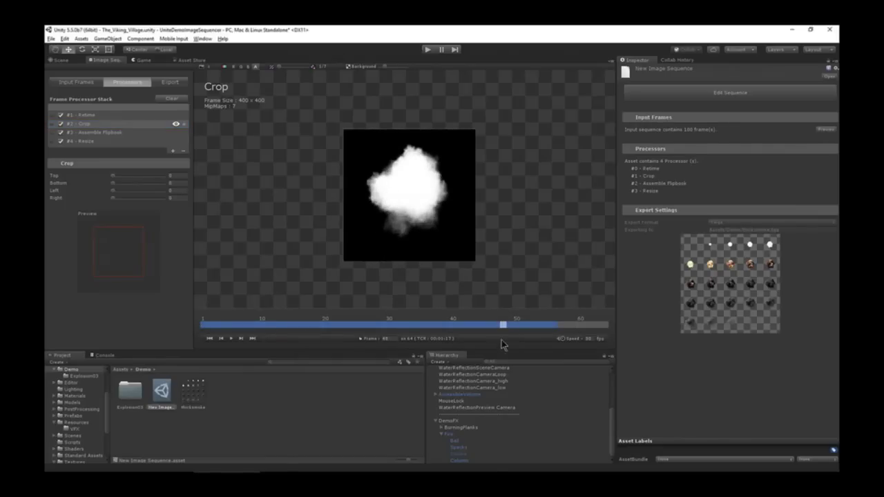
{"action": "left_click_drag", "start_coordinate": [503, 323], "coordinate": [521, 325]}
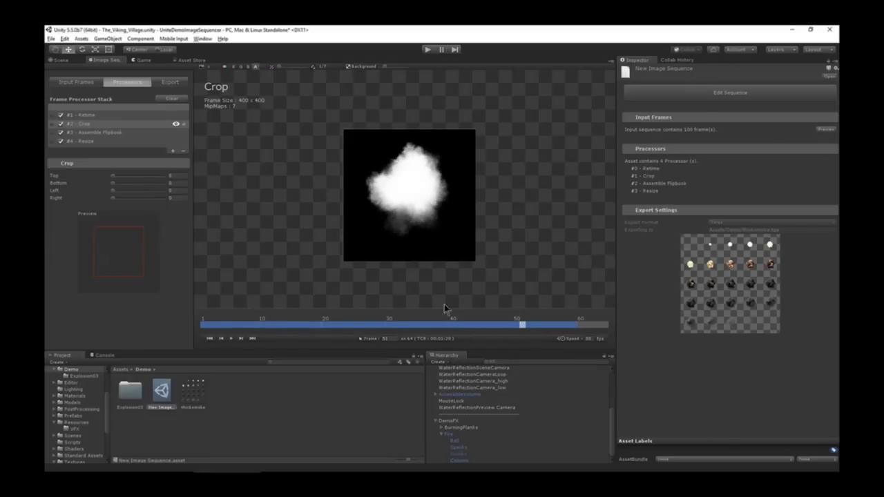
{"action": "left_click_drag", "start_coordinate": [113, 177], "coordinate": [132, 197]}
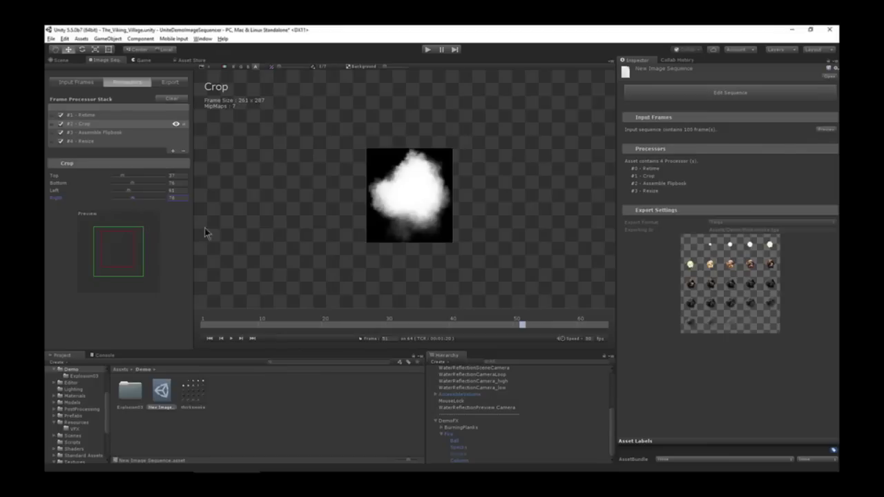
- Check the crop against neighbouring frames and reduce the top crop to 32
{"action": "mouse_move", "coordinate": [514, 324]}
{"action": "left_mouse_down"}
{"action": "mouse_move", "coordinate": [527, 324]}
{"action": "mouse_move", "coordinate": [509, 325]}
{"action": "left_mouse_up"}
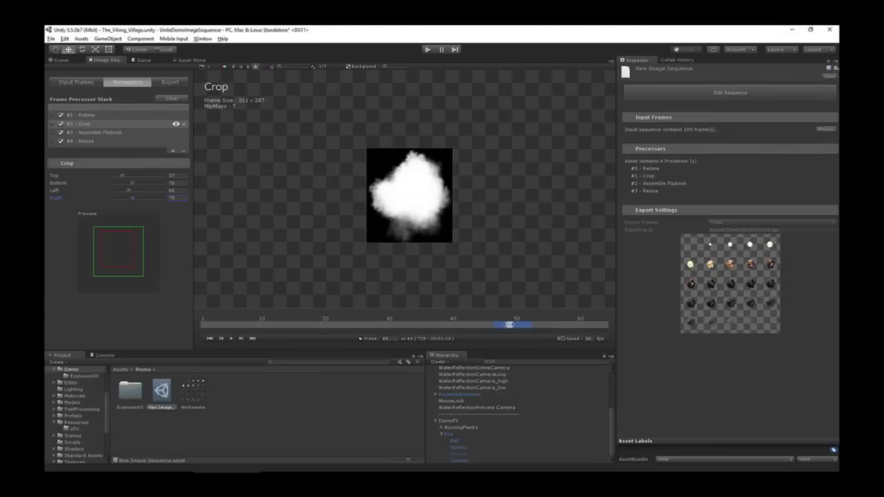
{"action": "left_click_drag", "start_coordinate": [508, 324], "coordinate": [502, 325]}
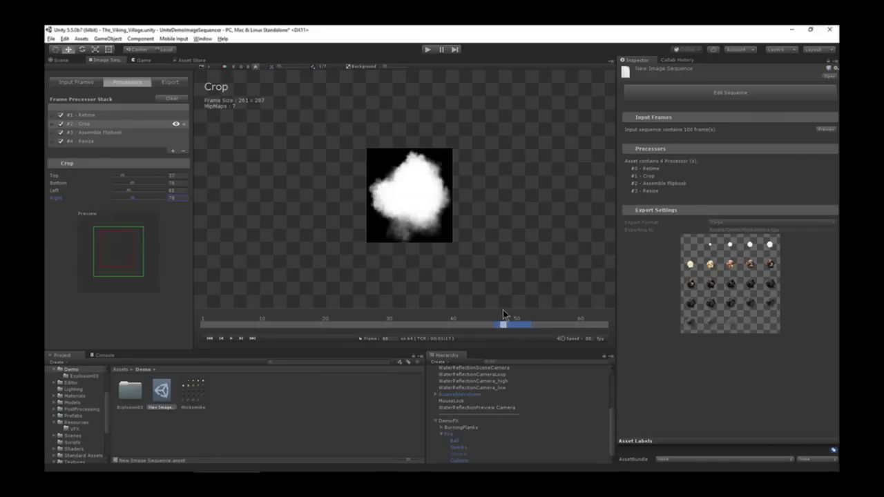
{"action": "left_click_drag", "start_coordinate": [502, 325], "coordinate": [534, 309]}
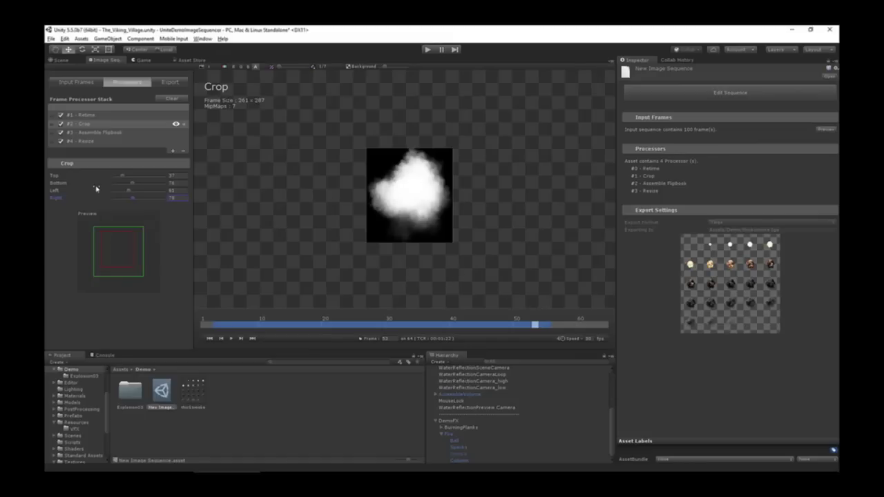
{"action": "left_click_drag", "start_coordinate": [121, 177], "coordinate": [121, 179]}
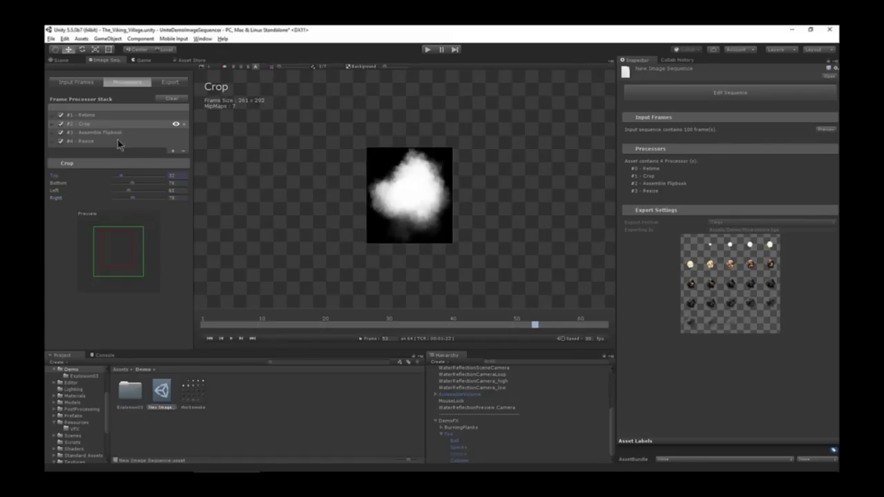
- Preview the Resize result in full color and update the already exported flipbook texture
{"action": "left_click", "coordinate": [119, 141]}
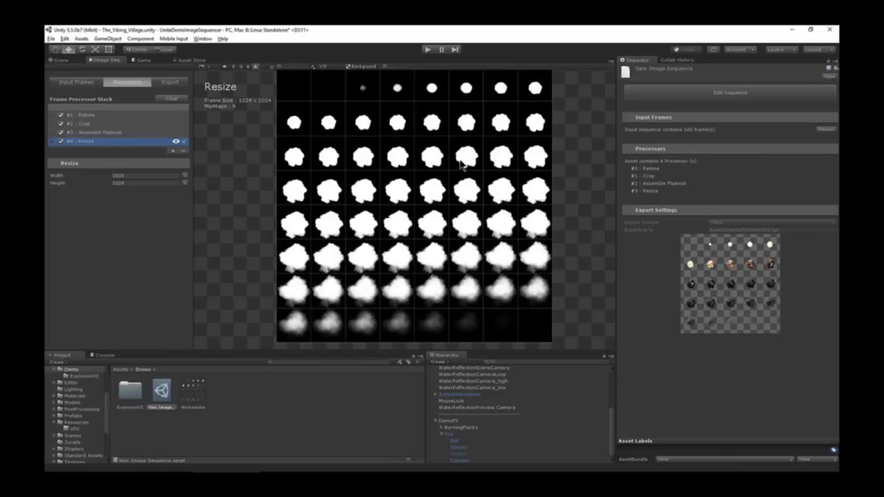
{"action": "left_click", "coordinate": [223, 67]}
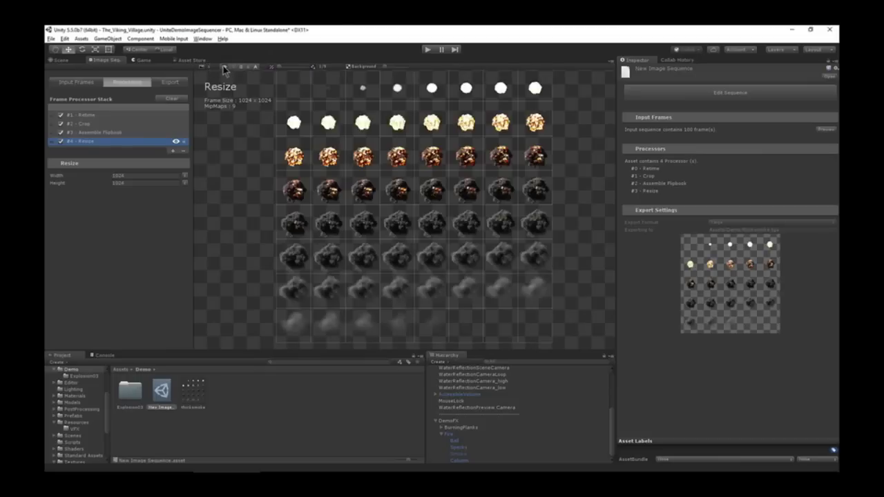
{"action": "left_click", "coordinate": [178, 82]}
{"action": "left_click", "coordinate": [148, 184]}
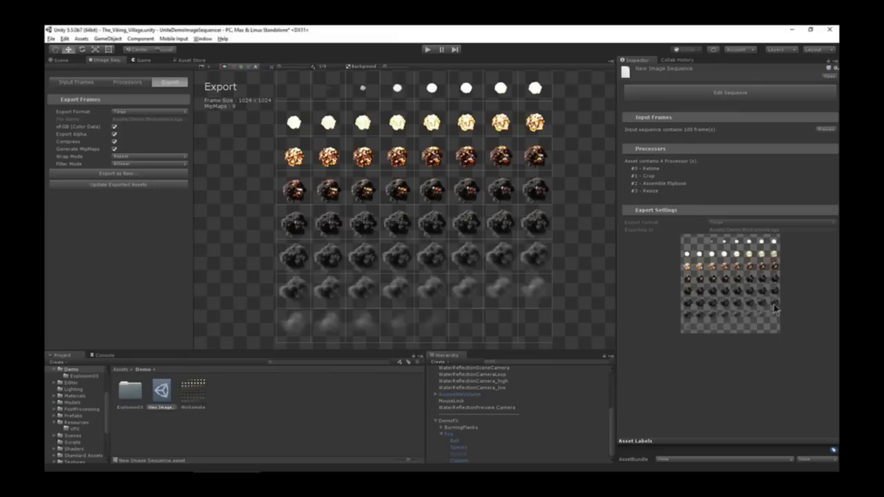
- In the scene, set the Column particle system's Texture Sheet Animation tiles to 8 by 8
{"action": "left_click", "coordinate": [63, 61]}
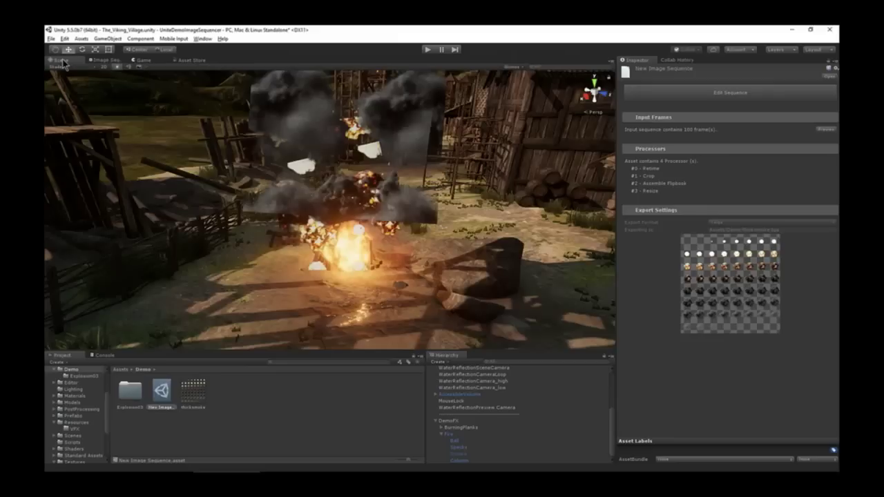
{"action": "left_click", "coordinate": [458, 461]}
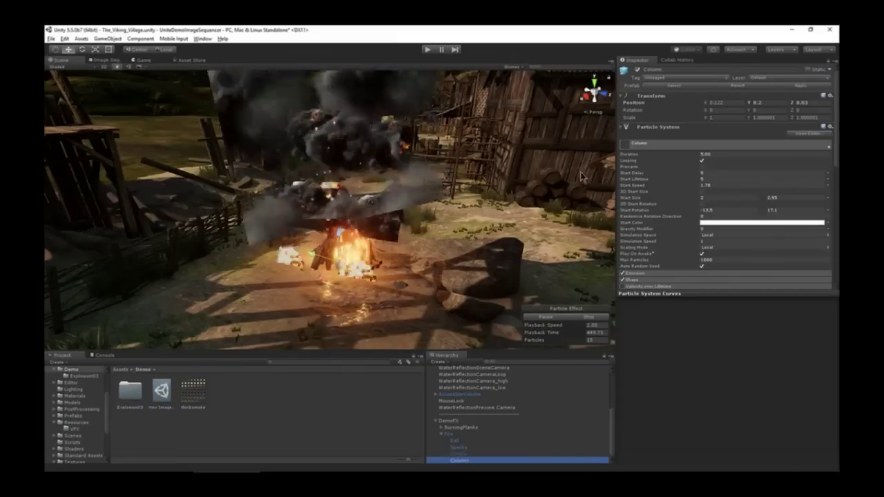
{"action": "scroll", "coordinate": [720, 217], "scroll_direction": "down", "scroll_amount": 4}
{"action": "scroll", "coordinate": [720, 216], "scroll_direction": "down", "scroll_amount": 3}
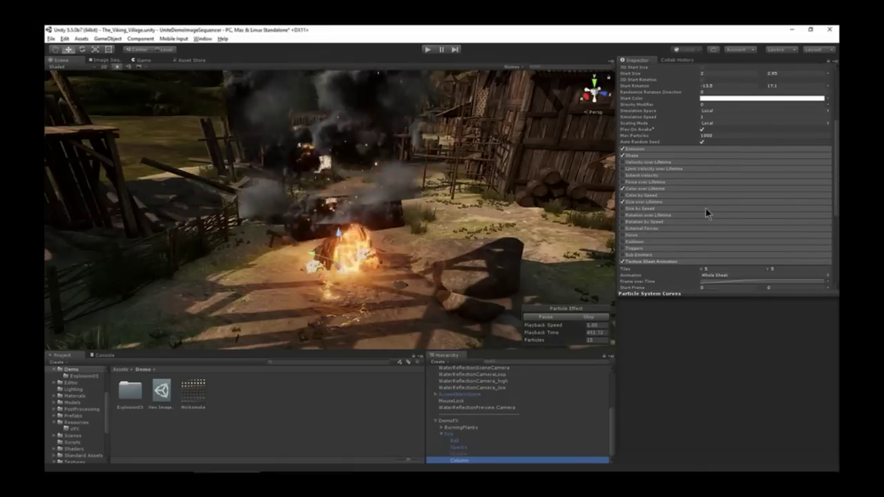
{"action": "left_click", "coordinate": [725, 246]}
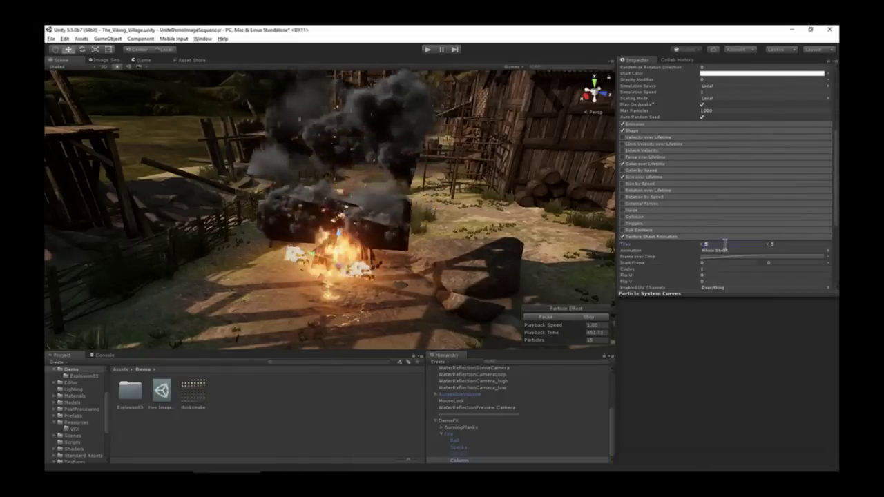
{"action": "left_click", "coordinate": [788, 244]}
{"action": "type", "text": "8"}
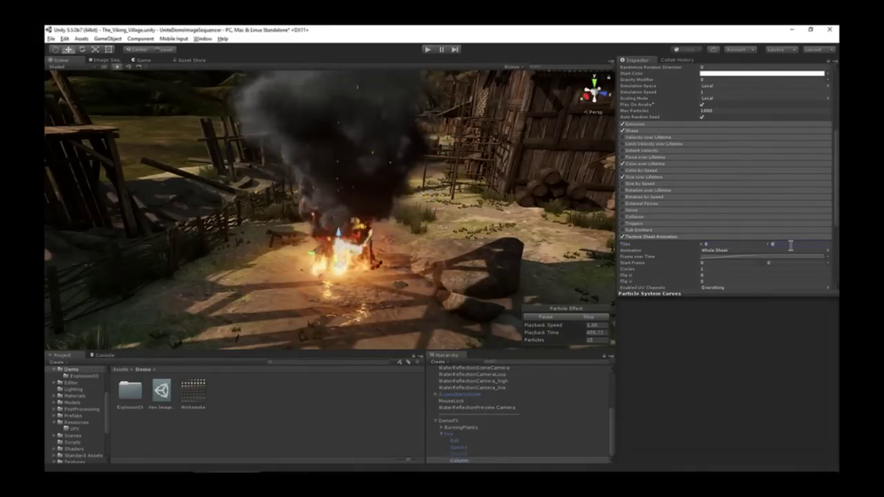
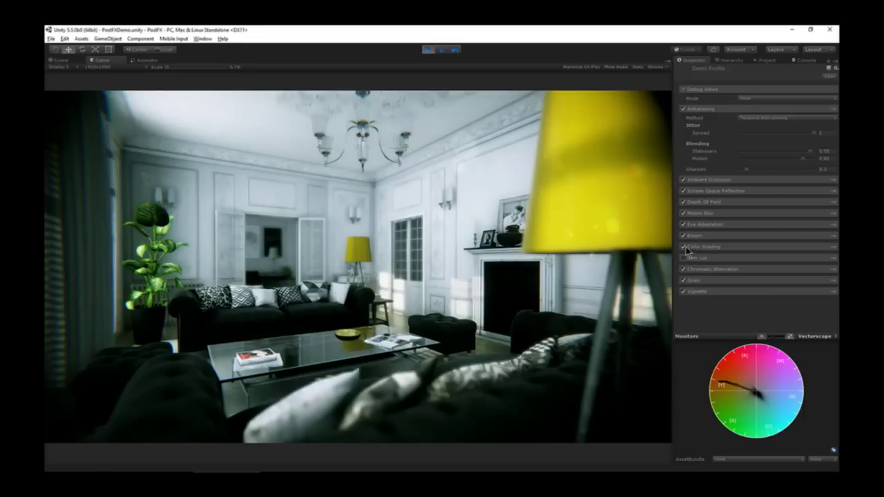
- Disable Color Grading, Bloom, Eye Adaptation, Motion Blur, Depth of Field, Screen Space Reflection and Ambient Occlusion in the Demo Profile
{"action": "left_click", "coordinate": [683, 247]}
{"action": "left_click", "coordinate": [684, 235]}
{"action": "left_click", "coordinate": [684, 225]}
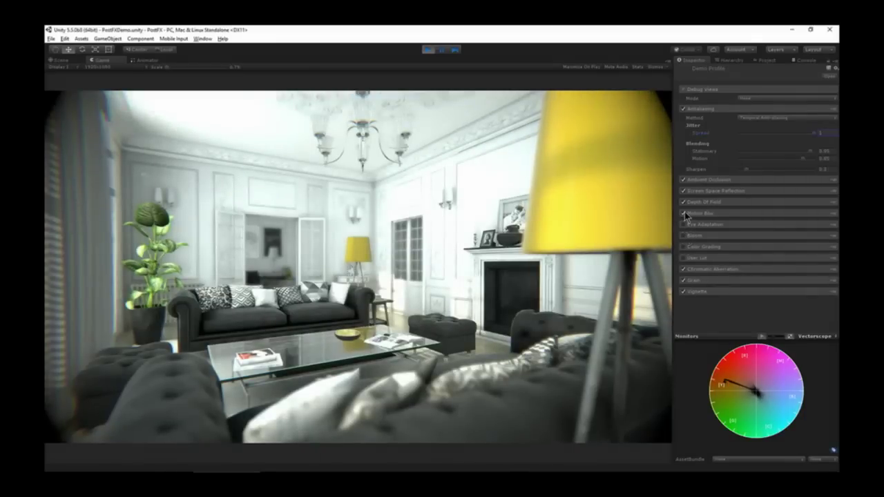
{"action": "left_click", "coordinate": [683, 213]}
{"action": "left_click", "coordinate": [684, 202]}
{"action": "left_click", "coordinate": [683, 191]}
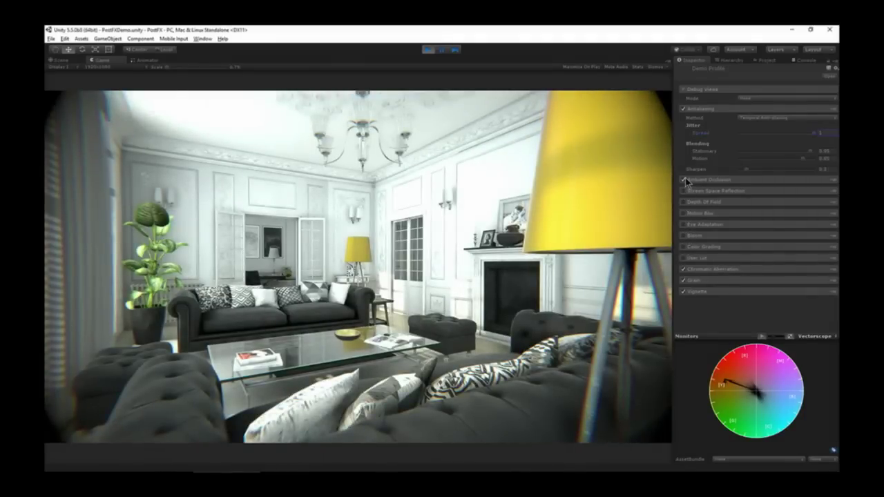
{"action": "left_click", "coordinate": [683, 180]}
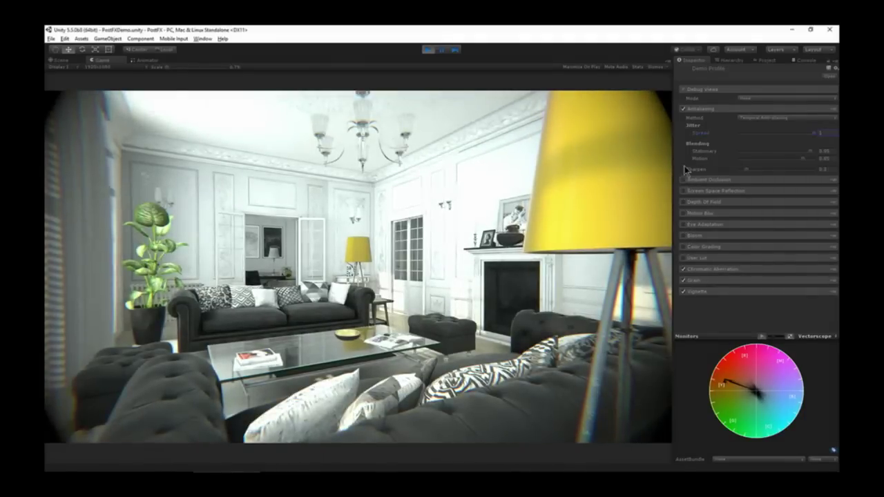
- Disable Chromatic Aberration, Grain and Vignette, and turn Color Grading back on
{"action": "left_click", "coordinate": [684, 269]}
{"action": "left_click", "coordinate": [683, 280]}
{"action": "left_click", "coordinate": [683, 291]}
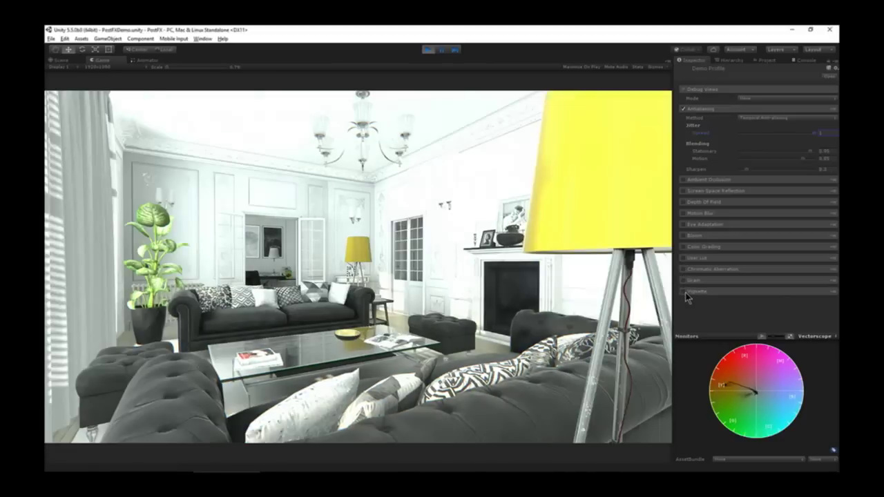
{"action": "left_click", "coordinate": [683, 246]}
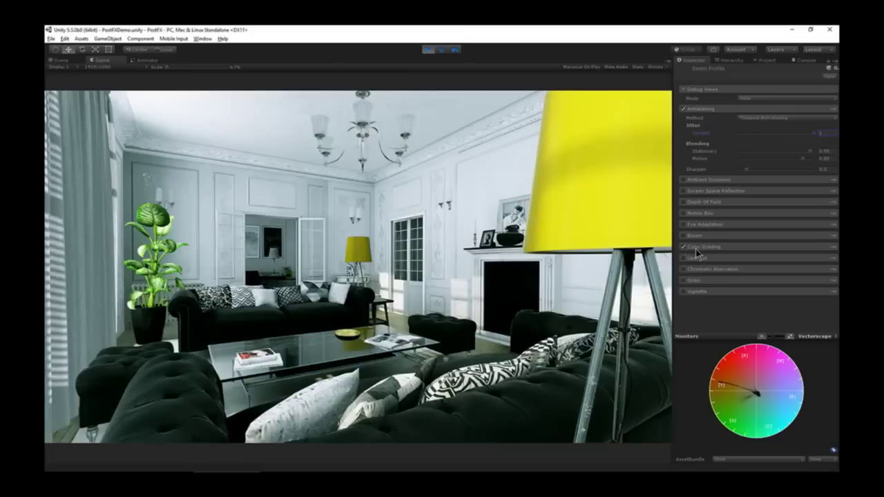
- Expand the Color Grading settings and review the Green and Red channels of the Channel Mixer
{"action": "left_click", "coordinate": [696, 247]}
{"action": "scroll", "coordinate": [772, 171], "scroll_direction": "down", "scroll_amount": 5}
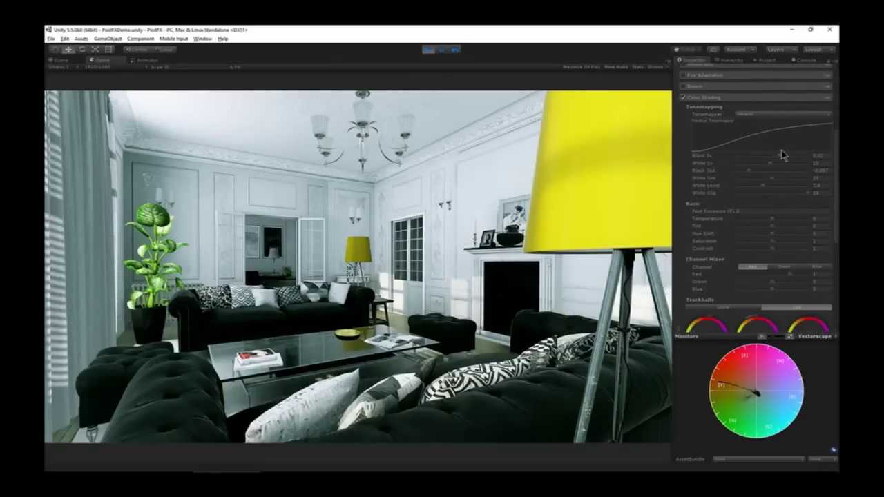
{"action": "scroll", "coordinate": [768, 228], "scroll_direction": "down", "scroll_amount": 1}
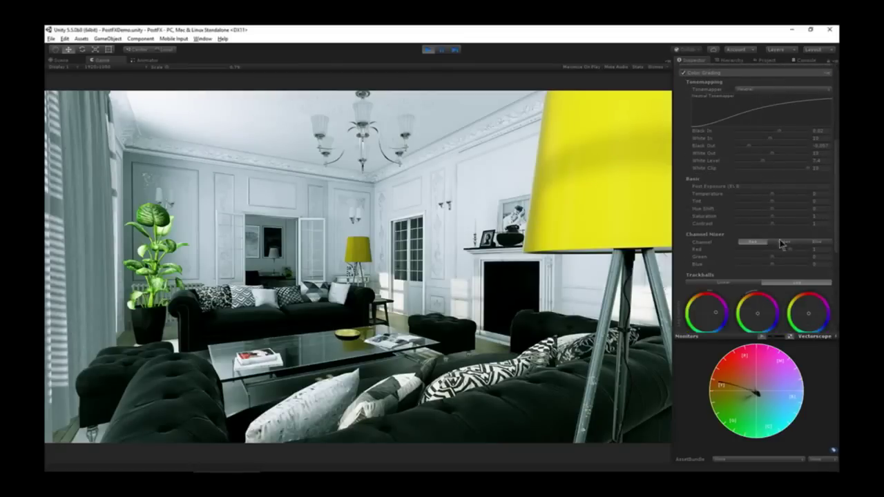
{"action": "left_click", "coordinate": [783, 243]}
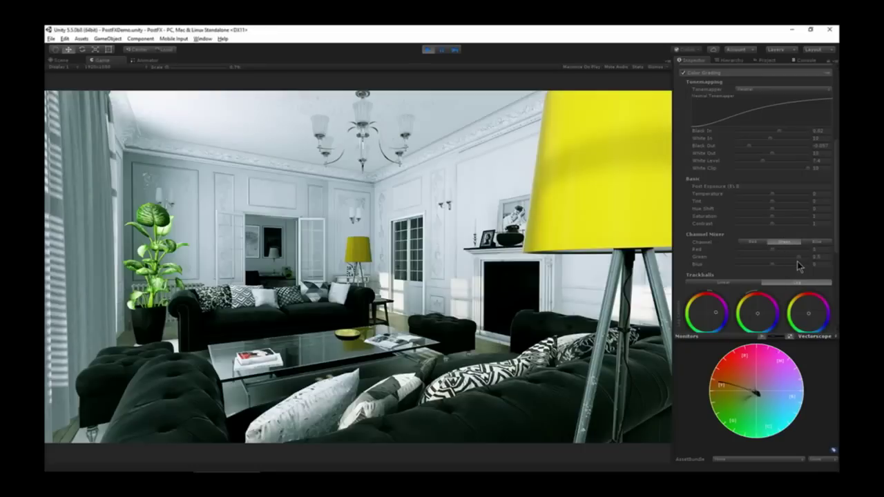
{"action": "scroll", "coordinate": [805, 124], "scroll_direction": "up", "scroll_amount": 2}
{"action": "scroll", "coordinate": [772, 218], "scroll_direction": "down", "scroll_amount": 1}
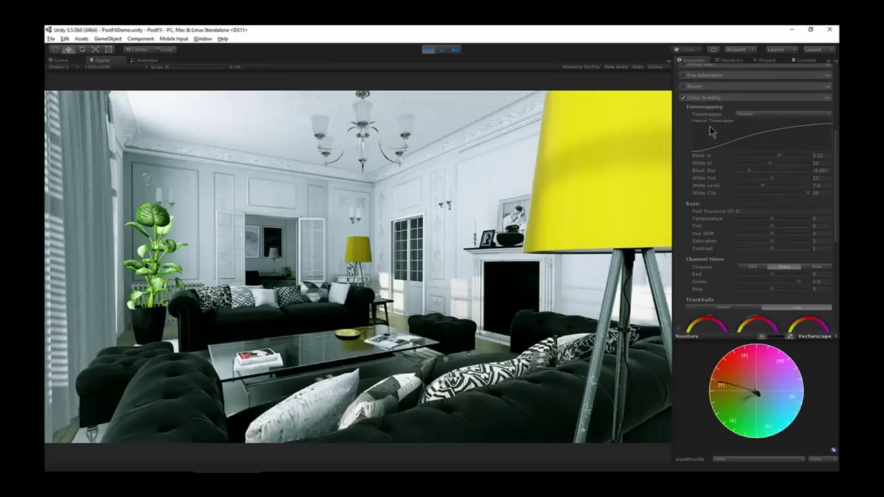
{"action": "left_click", "coordinate": [753, 267]}
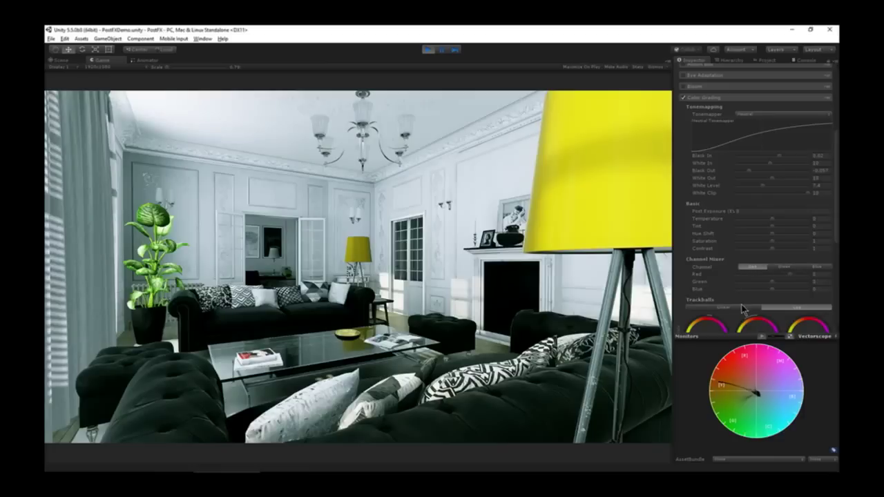
- Recenter the Slope trackball in Color Grading and lower the neutral tonemapper's White Level to 2.7
{"action": "scroll", "coordinate": [743, 302], "scroll_direction": "down", "scroll_amount": 4}
{"action": "left_click_drag", "start_coordinate": [752, 243], "coordinate": [706, 240]}
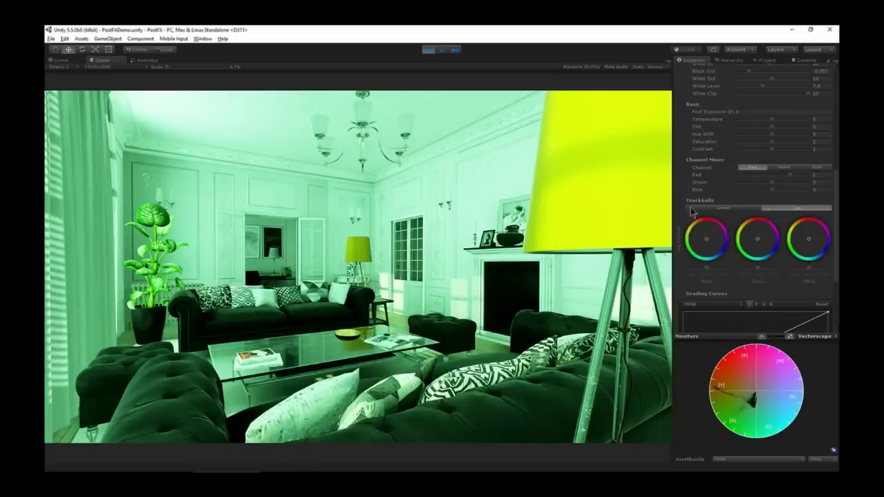
{"action": "scroll", "coordinate": [718, 208], "scroll_direction": "up", "scroll_amount": 3}
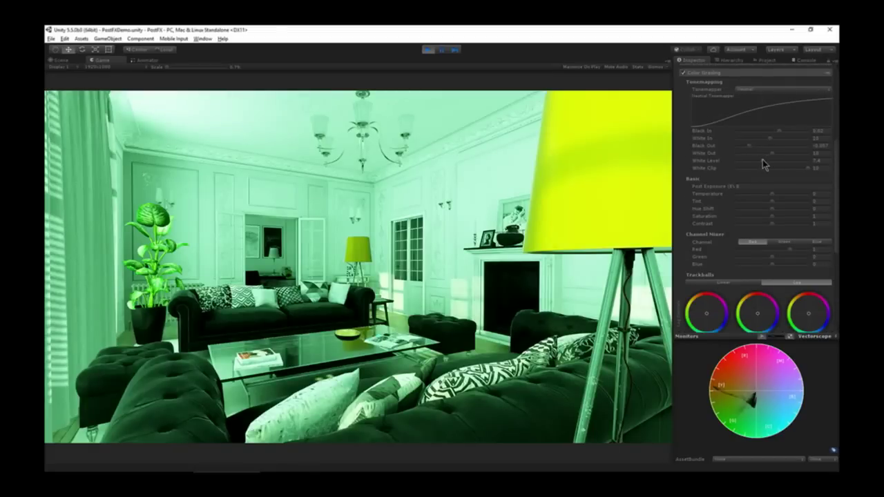
{"action": "left_click_drag", "start_coordinate": [759, 161], "coordinate": [747, 161]}
{"action": "scroll", "coordinate": [767, 234], "scroll_direction": "up", "scroll_amount": 2}
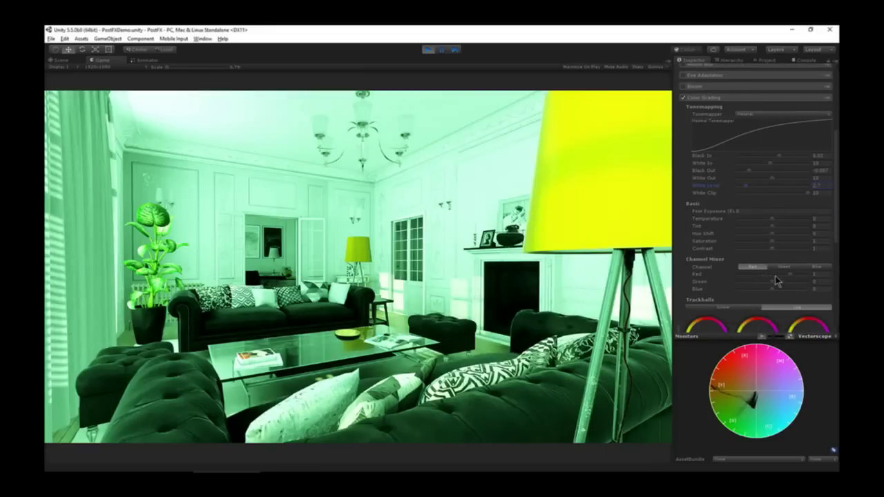
{"action": "scroll", "coordinate": [771, 140], "scroll_direction": "down", "scroll_amount": 2}
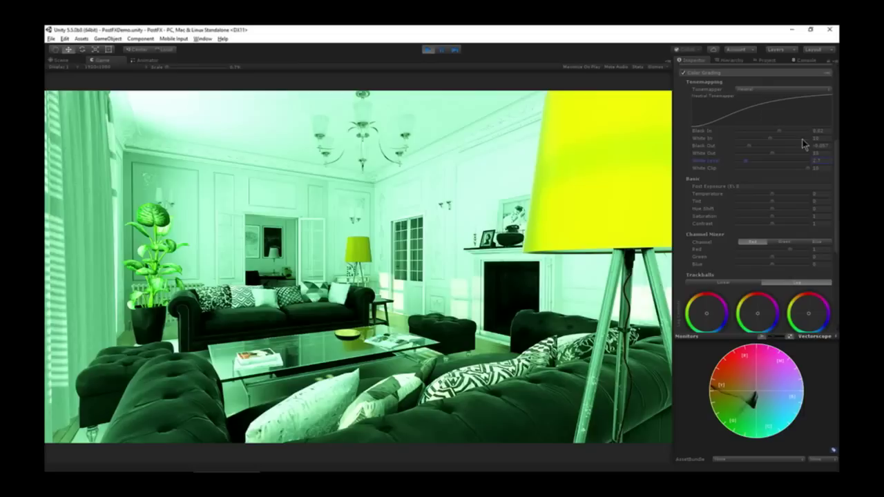
- With the monitor switched to Histogram, set White Level to 7, White Out to 3, Black Out to -0.037 and White In to 10.9
{"action": "left_click", "coordinate": [809, 336]}
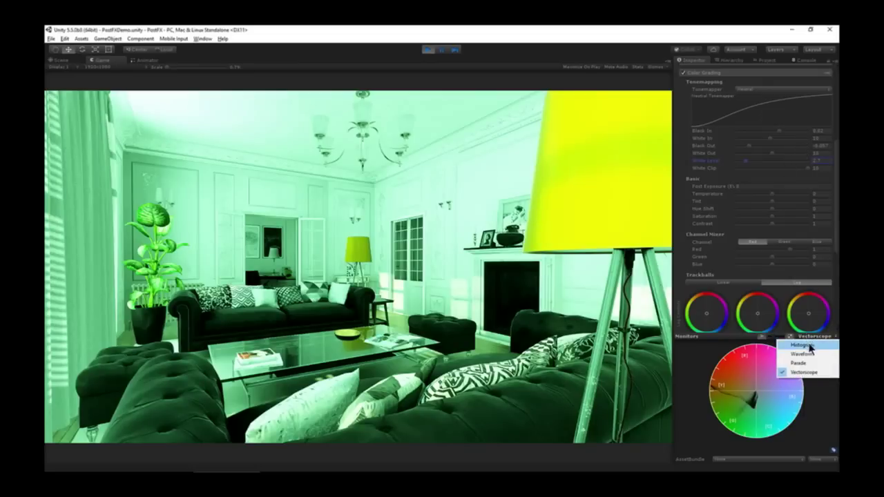
{"action": "left_click", "coordinate": [805, 344]}
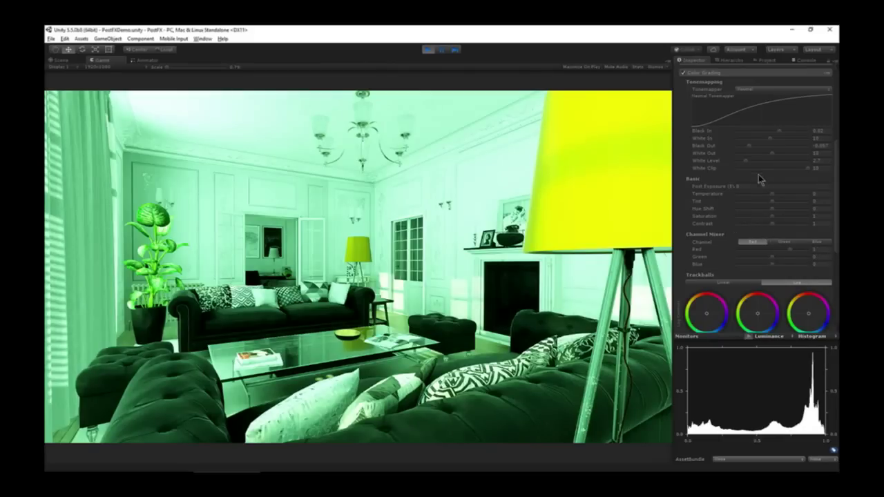
{"action": "mouse_move", "coordinate": [744, 160]}
{"action": "left_mouse_down"}
{"action": "mouse_move", "coordinate": [761, 163]}
{"action": "mouse_move", "coordinate": [757, 145]}
{"action": "mouse_move", "coordinate": [786, 160]}
{"action": "mouse_move", "coordinate": [749, 159]}
{"action": "left_mouse_up"}
{"action": "left_click", "coordinate": [772, 153]}
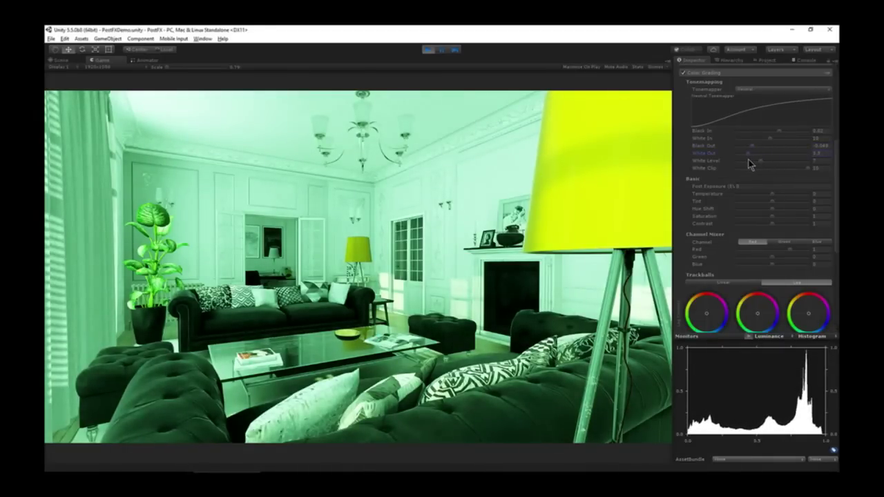
{"action": "left_click", "coordinate": [757, 147]}
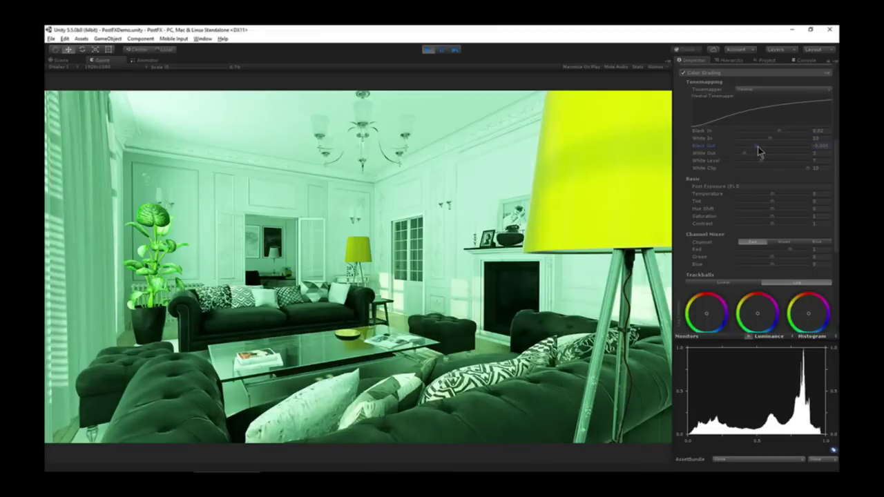
{"action": "left_click_drag", "start_coordinate": [772, 140], "coordinate": [774, 144]}
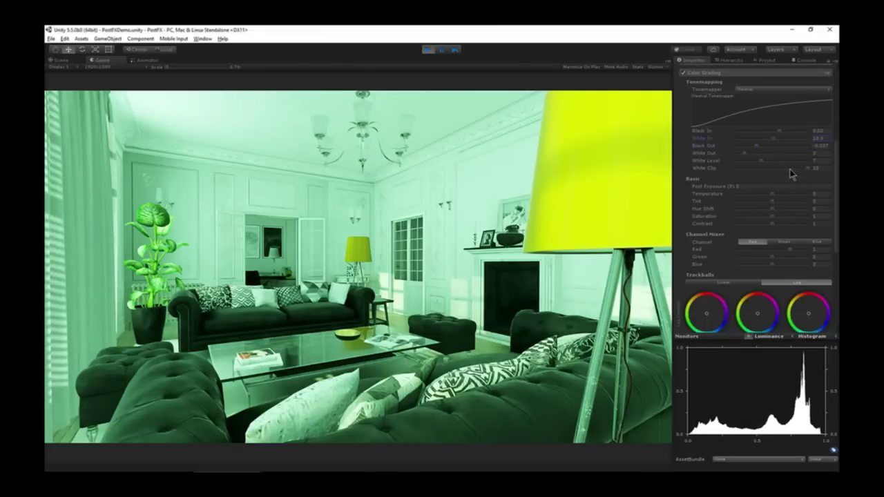
- Switch the monitor to Vectorscope and shift the Slope trackball slightly toward magenta to neutralize the green cast
{"action": "scroll", "coordinate": [792, 174], "scroll_direction": "down", "scroll_amount": 2}
{"action": "left_click", "coordinate": [821, 336]}
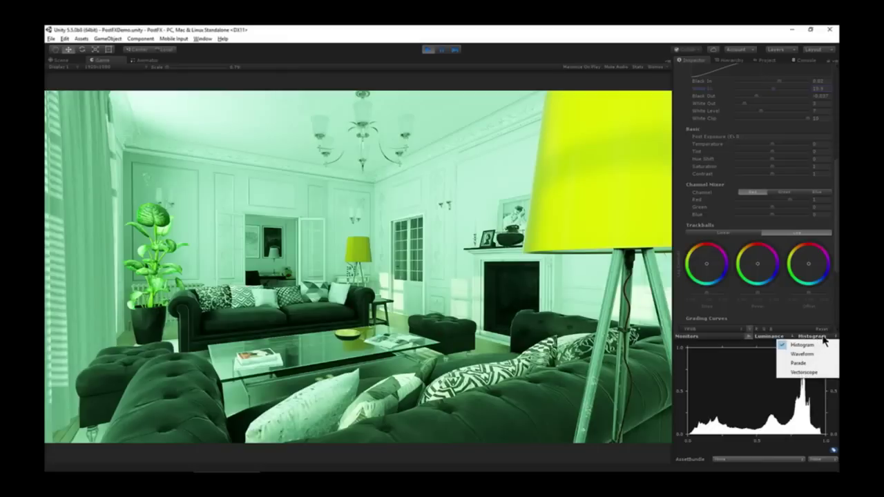
{"action": "left_click", "coordinate": [814, 373]}
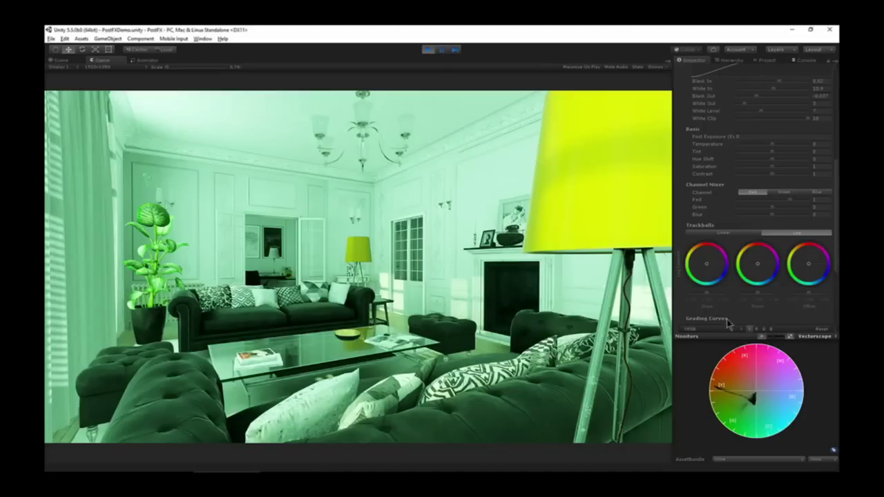
{"action": "scroll", "coordinate": [730, 266], "scroll_direction": "down", "scroll_amount": 1}
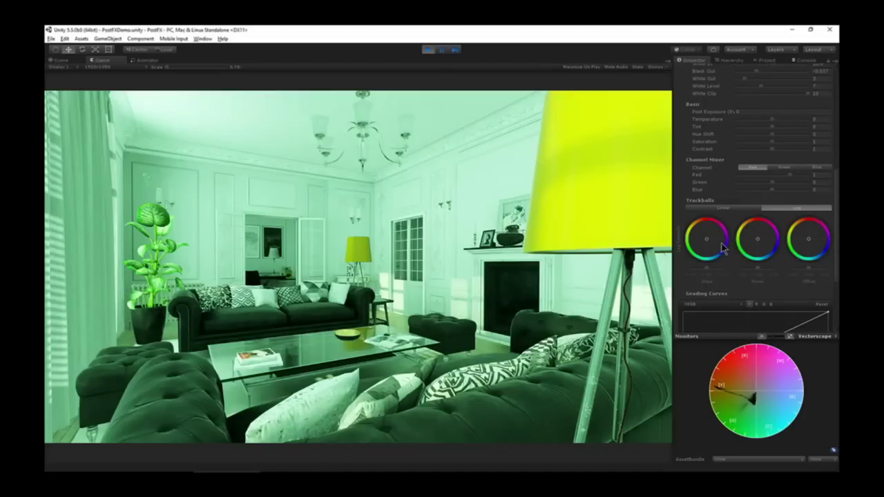
{"action": "left_click_drag", "start_coordinate": [711, 241], "coordinate": [714, 244]}
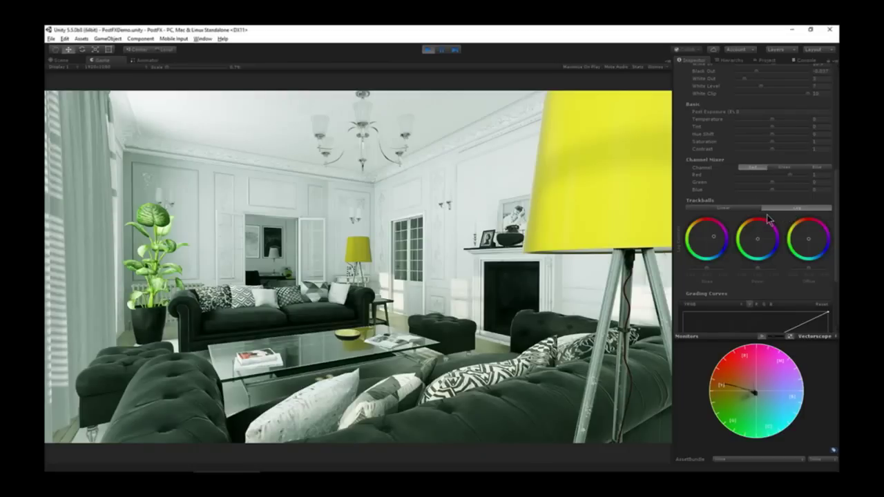
- Collapse the Color Grading settings, and enable Depth Of Field with its settings expanded
{"action": "scroll", "coordinate": [744, 180], "scroll_direction": "up", "scroll_amount": 5}
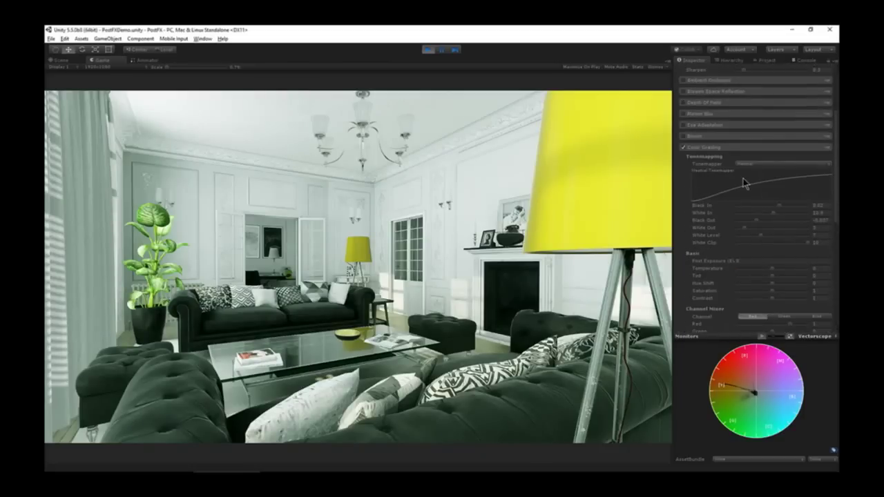
{"action": "left_click", "coordinate": [724, 147]}
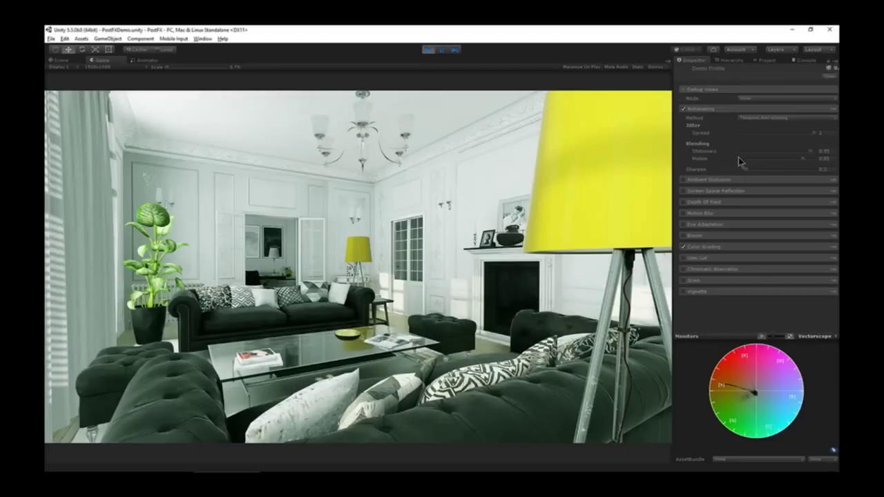
{"action": "left_click", "coordinate": [683, 202]}
{"action": "left_click", "coordinate": [718, 202]}
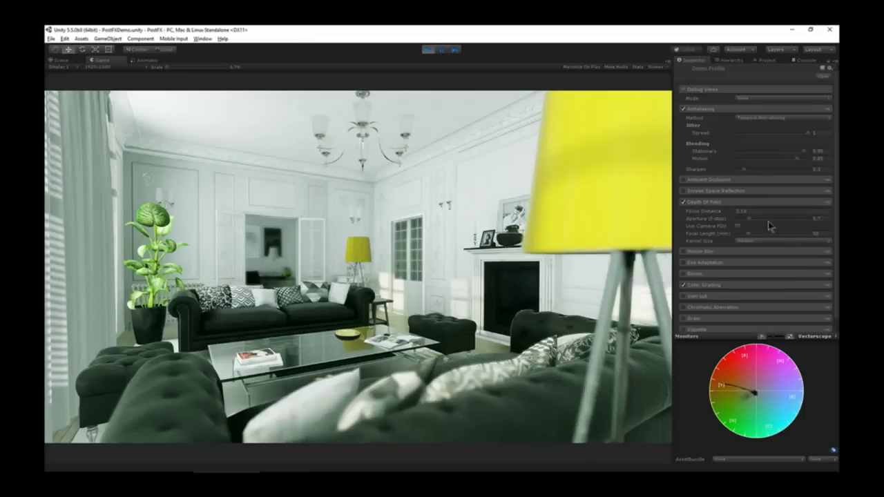
- Adjust the Depth Of Field focus distance and aperture using the Focus Plane debug view, and return the debug mode to None
{"action": "left_click", "coordinate": [750, 98]}
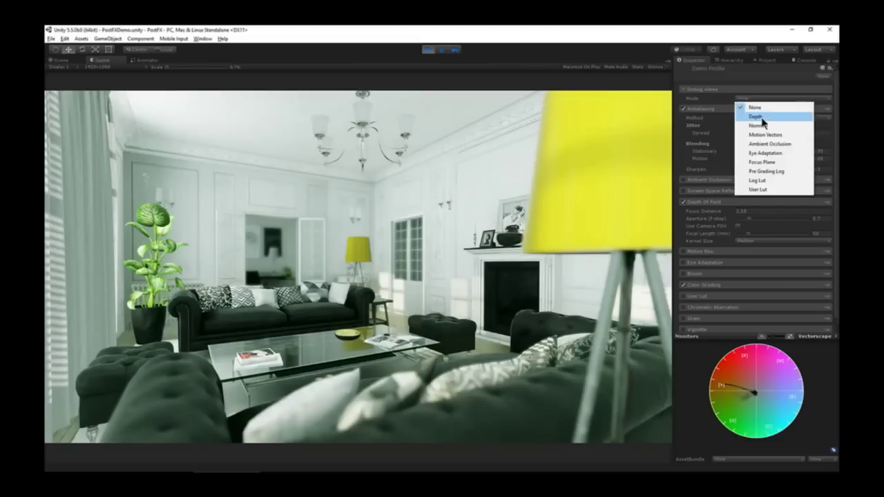
{"action": "left_click", "coordinate": [775, 166]}
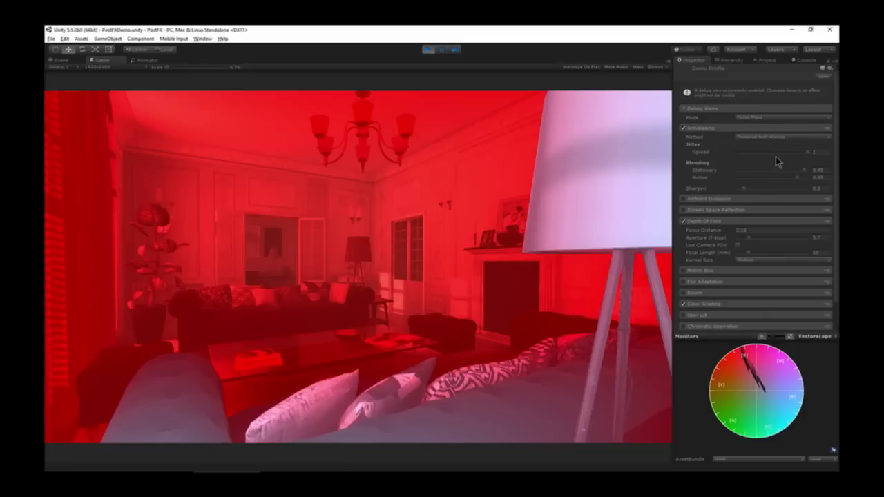
{"action": "mouse_move", "coordinate": [749, 241]}
{"action": "left_mouse_down"}
{"action": "mouse_move", "coordinate": [718, 233]}
{"action": "mouse_move", "coordinate": [730, 243]}
{"action": "mouse_move", "coordinate": [750, 239]}
{"action": "left_mouse_up"}
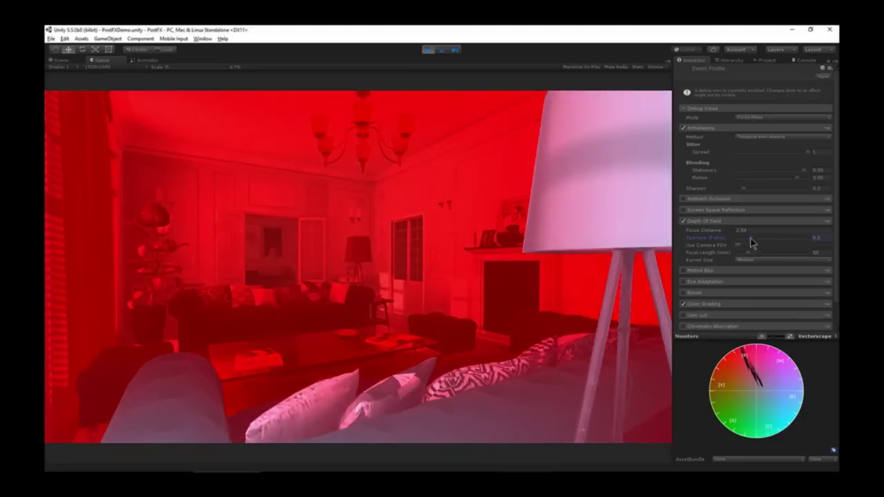
{"action": "left_click", "coordinate": [781, 117]}
{"action": "left_click", "coordinate": [778, 123]}
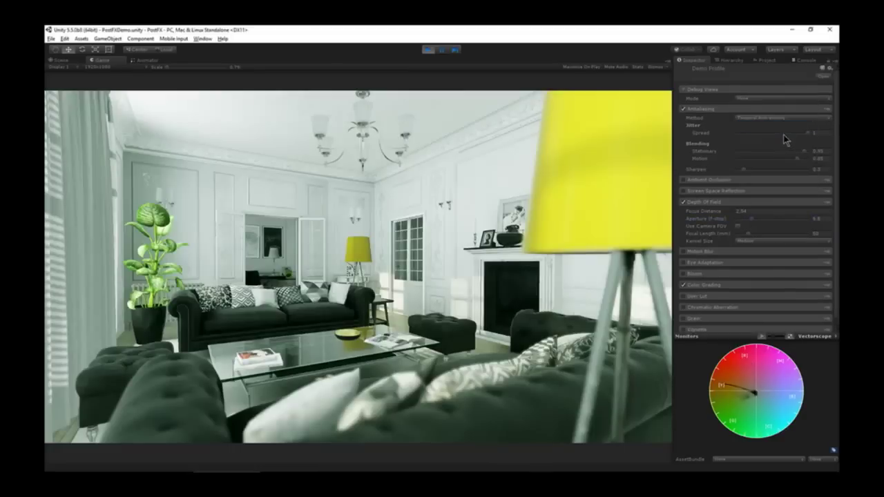
- Lower the Depth Of Field aperture to about 4.3 and collapse its settings
{"action": "left_click", "coordinate": [751, 220]}
{"action": "left_click_drag", "start_coordinate": [752, 224], "coordinate": [749, 224]}
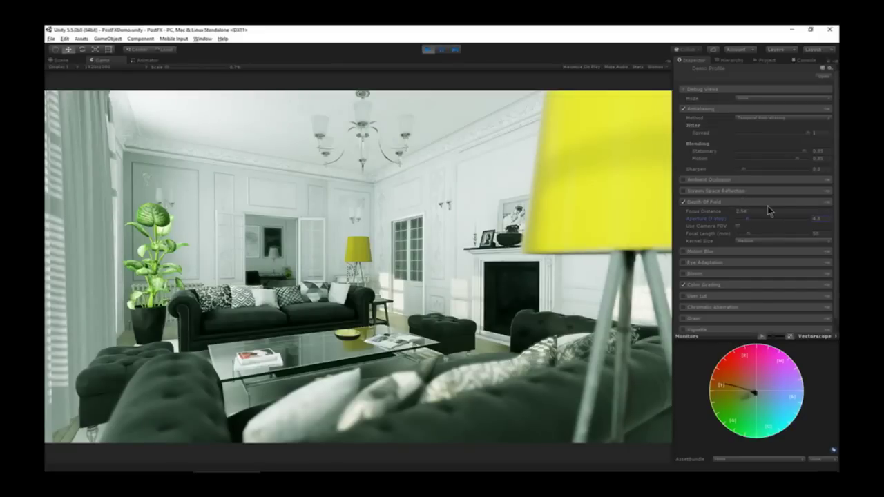
{"action": "left_click", "coordinate": [729, 201]}
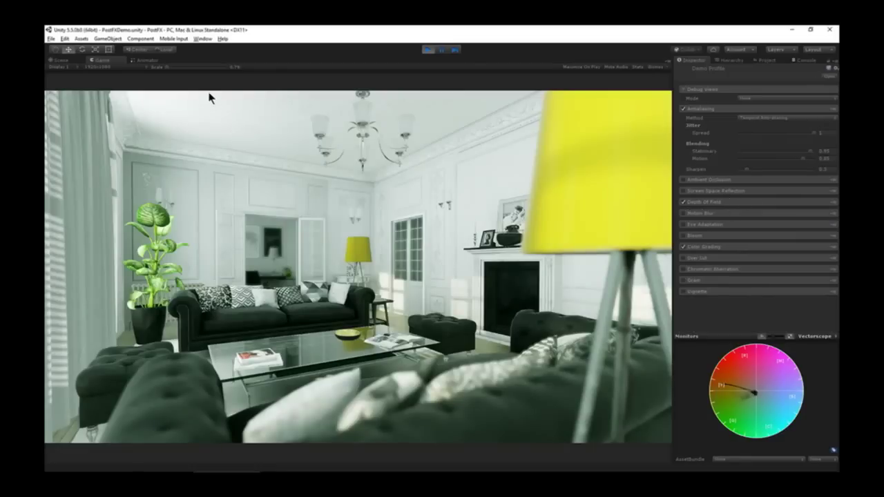
- Compare the magnified game view with Antialiasing off and on, and restore the original view scale
{"action": "left_click_drag", "start_coordinate": [176, 67], "coordinate": [203, 66]}
{"action": "left_click", "coordinate": [684, 108]}
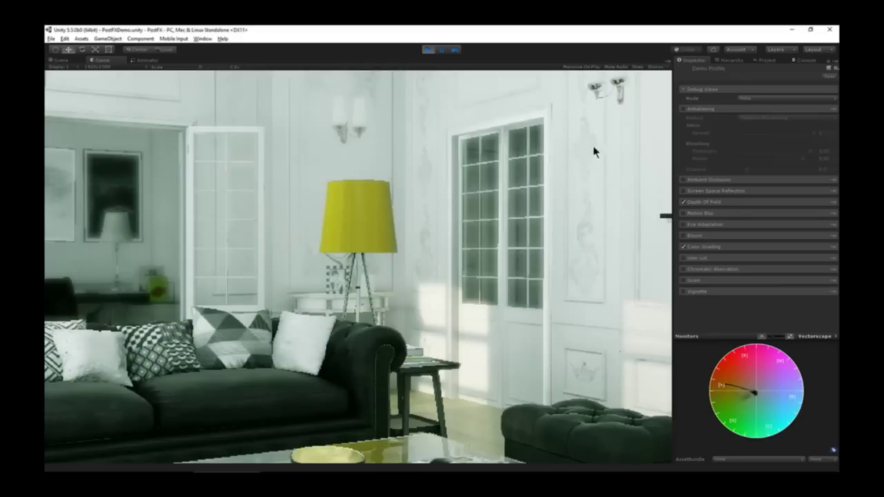
{"action": "left_click_drag", "start_coordinate": [203, 69], "coordinate": [211, 71]}
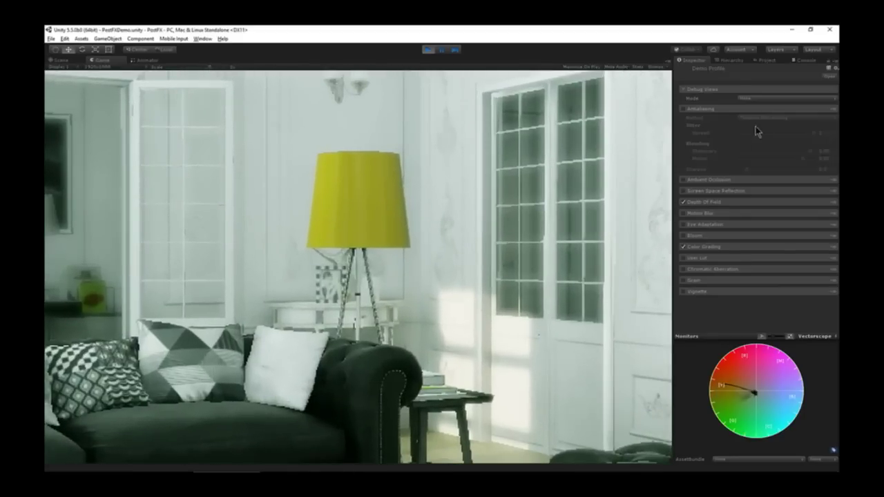
{"action": "left_click", "coordinate": [682, 108]}
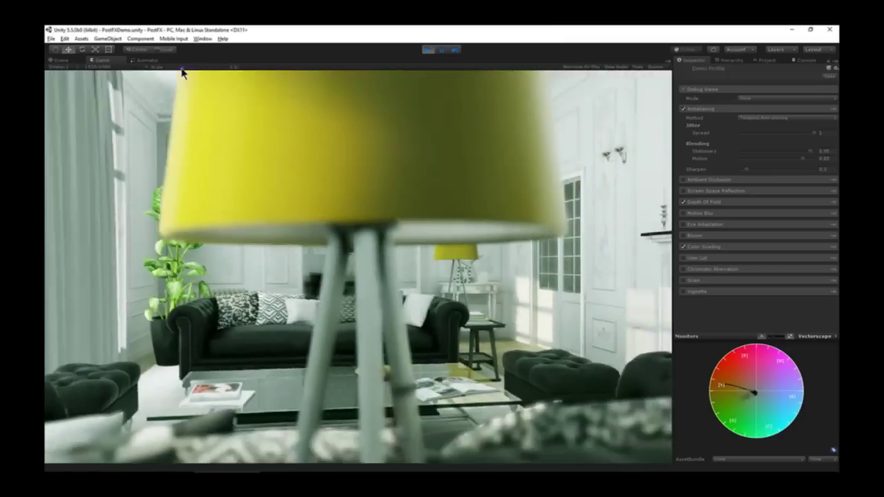
{"action": "left_click_drag", "start_coordinate": [183, 72], "coordinate": [148, 72]}
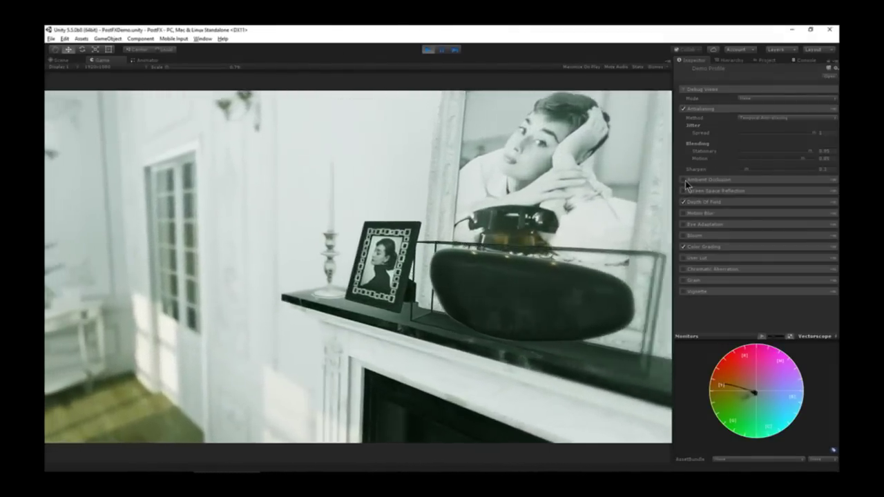
- Enable Ambient Occlusion, Screen Space Reflection, Motion Blur and Eye Adaptation in the Demo Profile
{"action": "left_click", "coordinate": [684, 180]}
{"action": "left_click", "coordinate": [683, 192]}
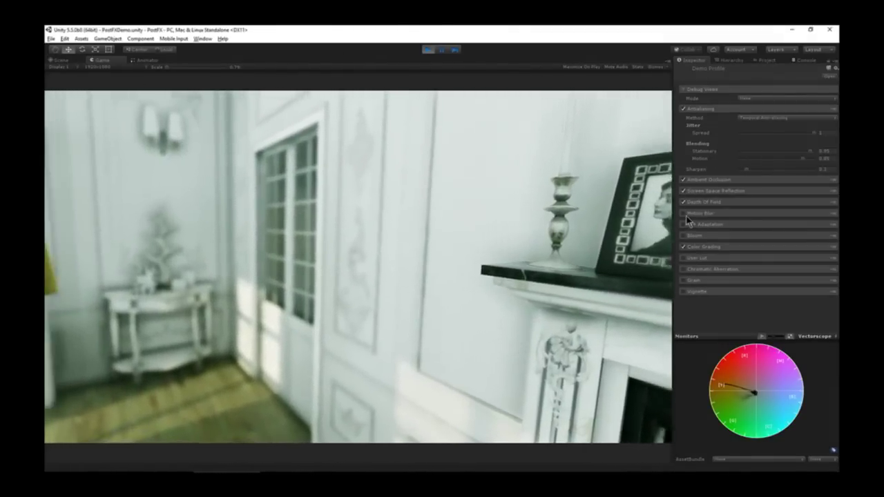
{"action": "left_click", "coordinate": [684, 214]}
{"action": "left_click", "coordinate": [682, 224]}
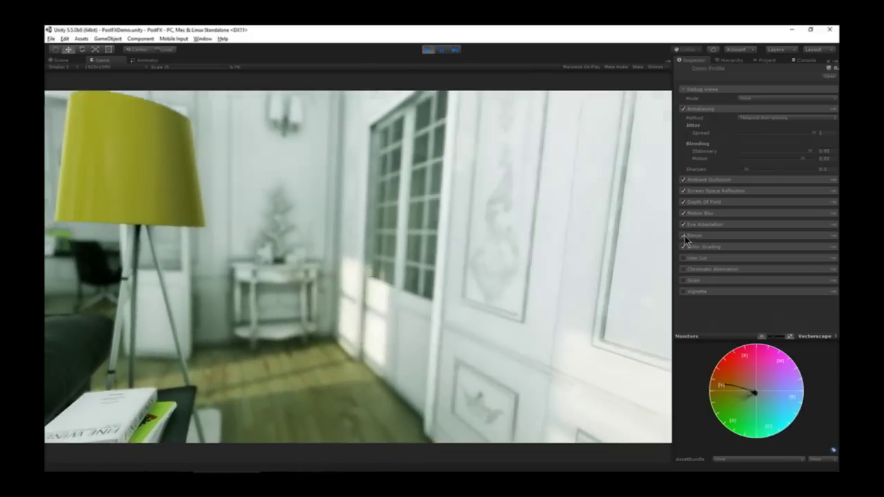
- Enable Bloom, Chromatic Aberration, Grain and Vignette in the Demo Profile, keeping Color Grading on
{"action": "left_click", "coordinate": [684, 235]}
{"action": "left_click", "coordinate": [684, 247]}
{"action": "left_click", "coordinate": [683, 269]}
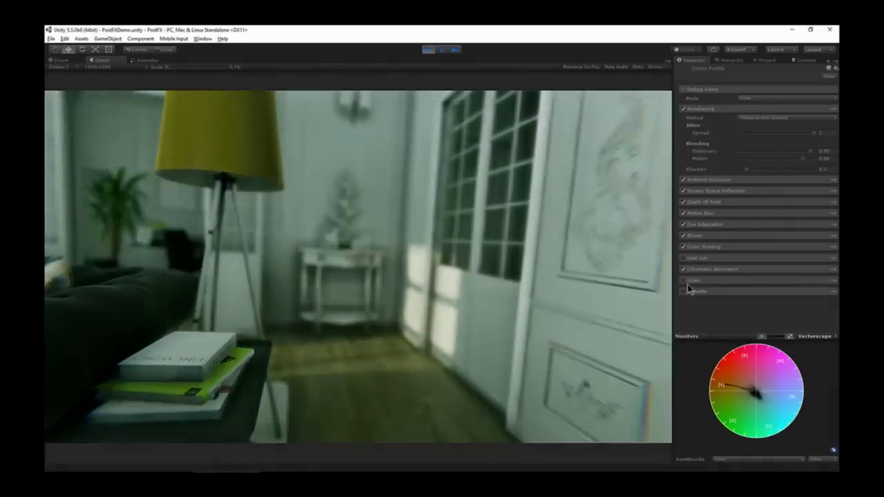
{"action": "left_click", "coordinate": [683, 280]}
{"action": "left_click", "coordinate": [684, 291]}
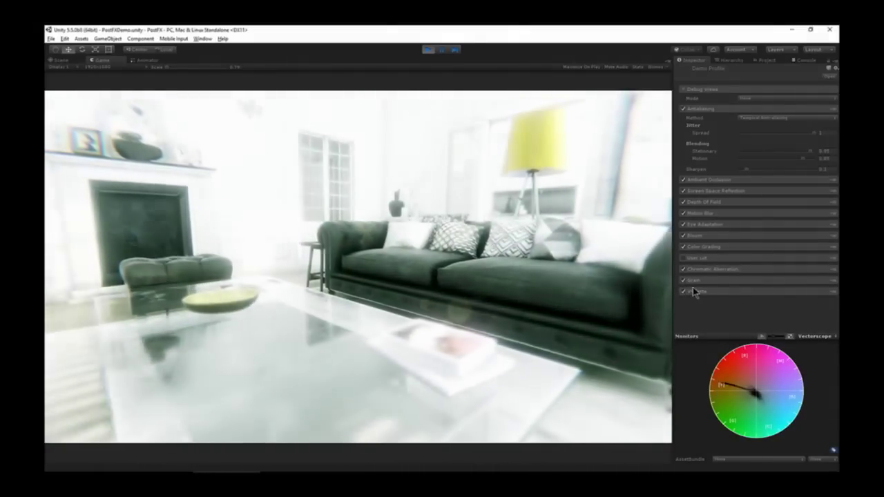
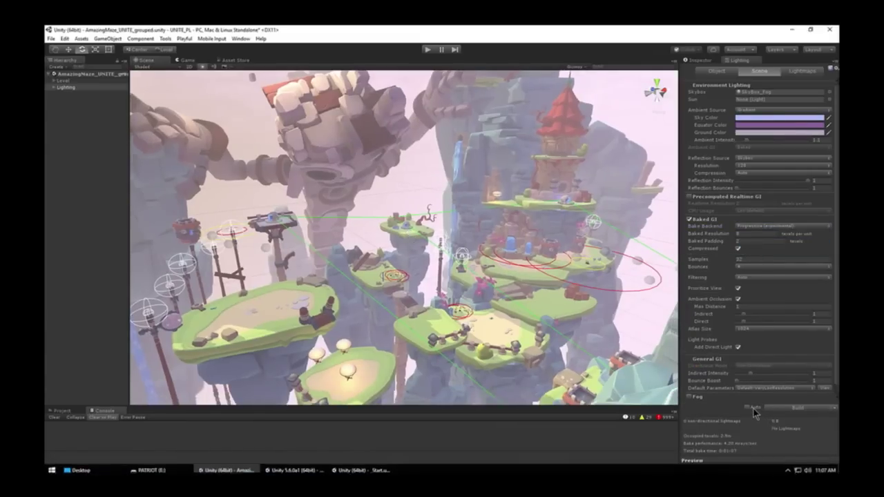
- Turn on automatic lightmap baking and bring the broken-ring archway island into view while it bakes
{"action": "left_click", "coordinate": [748, 408]}
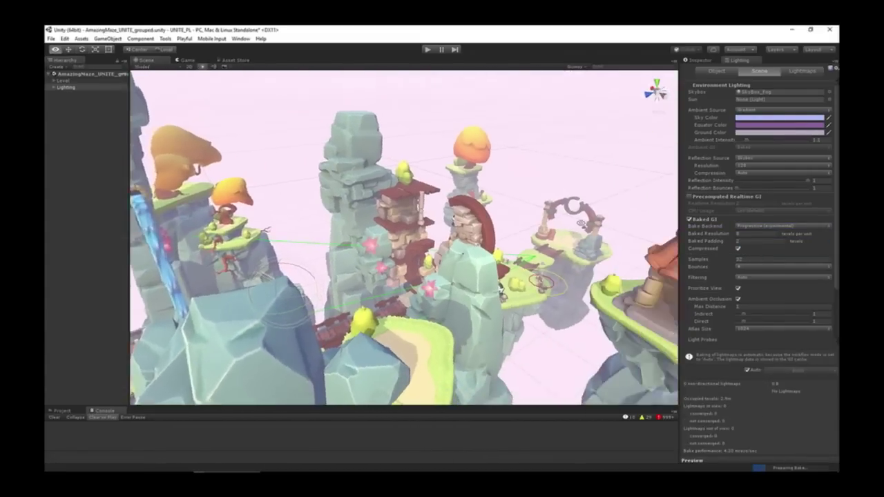
{"action": "right_click_drag", "start_coordinate": [582, 223], "coordinate": [673, 206]}
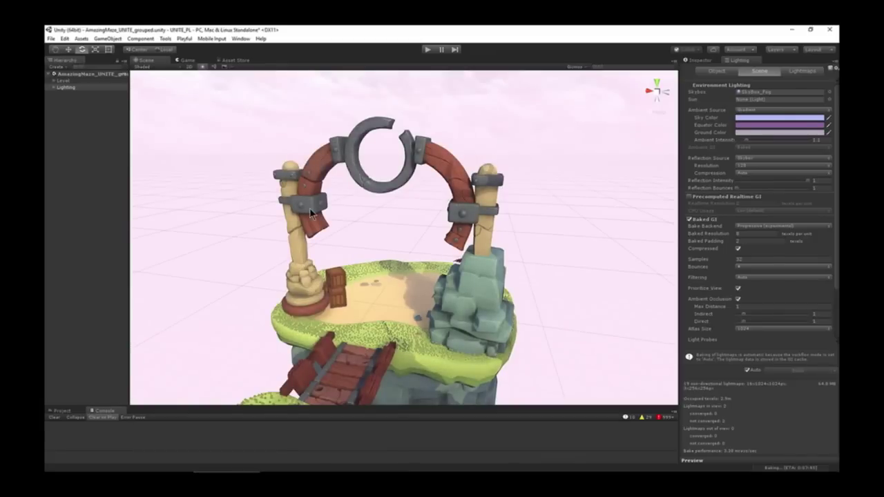
{"action": "key", "text": "alt"}
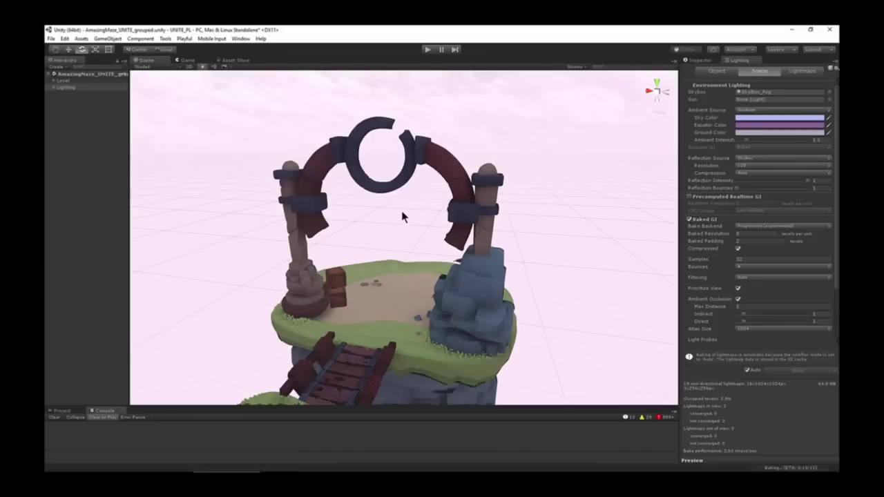
- Collapse the Level group in the hierarchy and select the Lighting group
{"action": "left_click", "coordinate": [404, 210]}
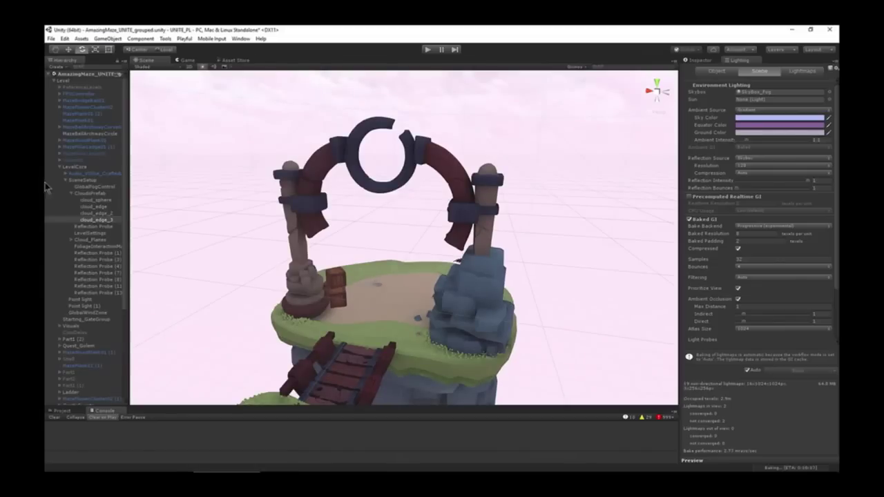
{"action": "left_click", "coordinate": [54, 81]}
{"action": "left_click", "coordinate": [66, 87]}
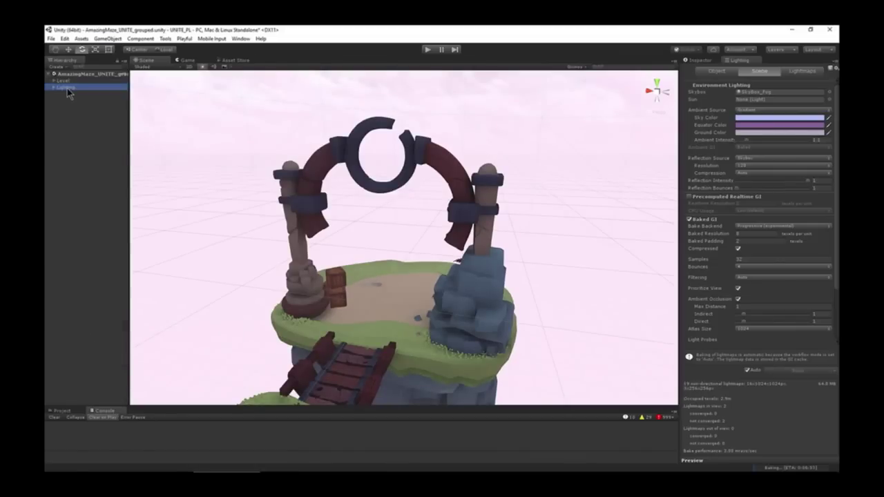
- Examine the progressive bake around the waterfall, bridge and archway, and frame the whole level
{"action": "key", "text": "alt"}
{"action": "left_click_drag", "start_coordinate": [446, 209], "coordinate": [513, 256], "text": "alt"}
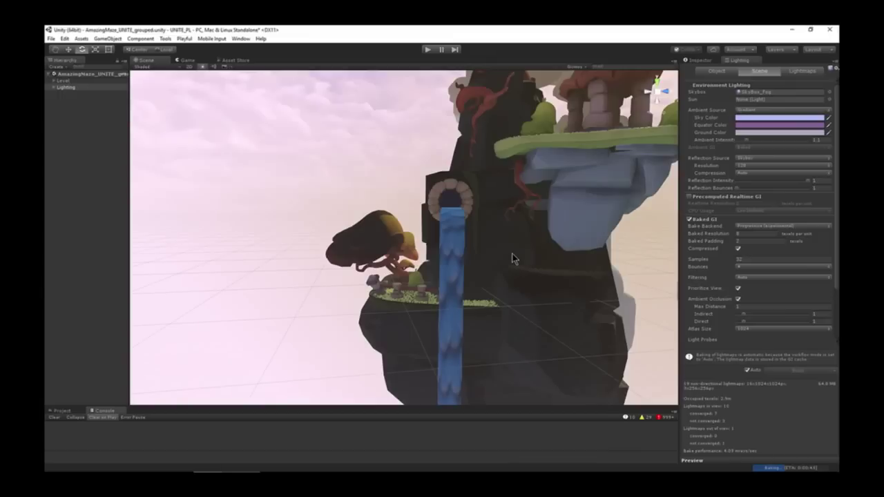
{"action": "left_click_drag", "start_coordinate": [509, 254], "coordinate": [348, 356], "text": "alt"}
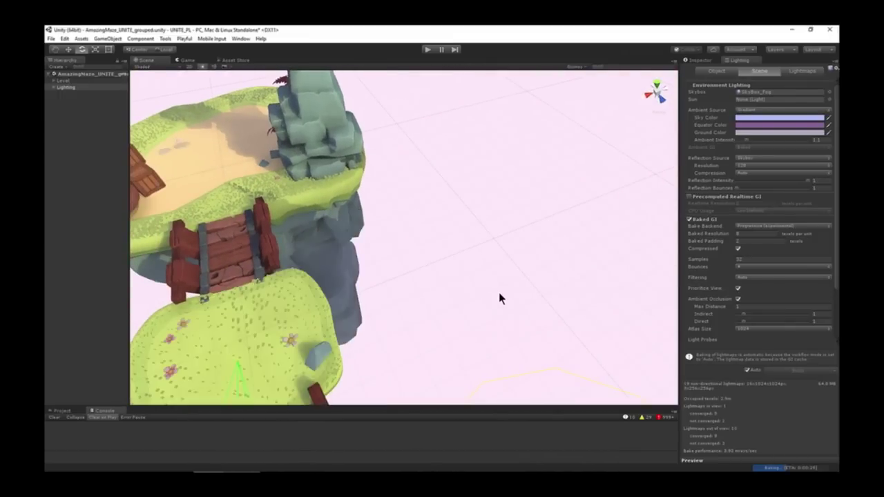
{"action": "left_click_drag", "start_coordinate": [499, 296], "coordinate": [380, 221], "text": "alt"}
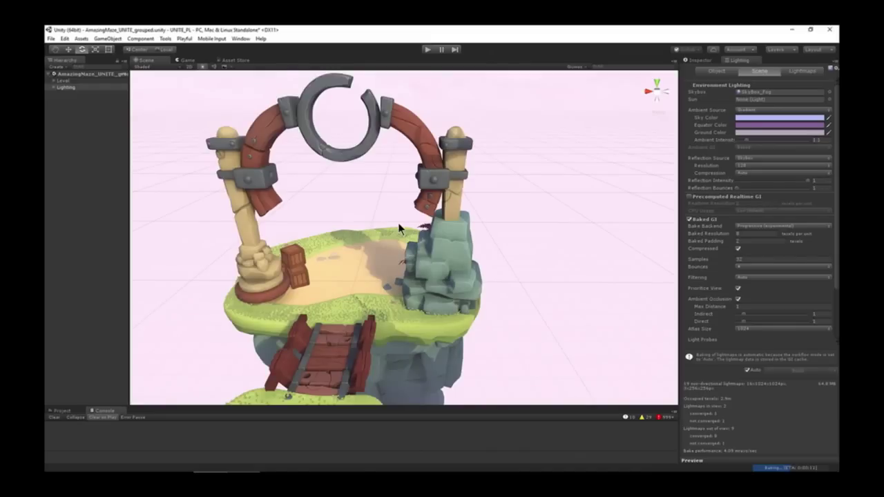
{"action": "left_click_drag", "start_coordinate": [398, 222], "coordinate": [503, 212], "text": "alt"}
{"action": "key", "text": "f"}
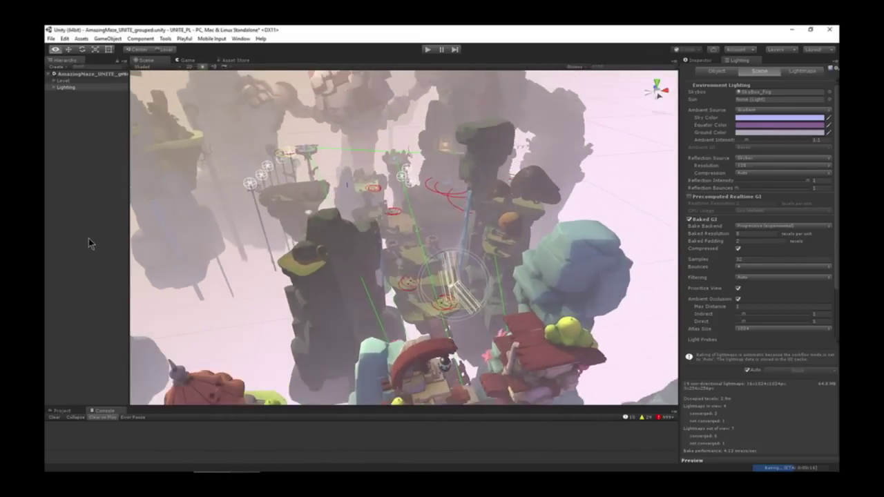
- Open the scene's lightmap list and examine the individual lightmaps as they bake
{"action": "left_click", "coordinate": [811, 71]}
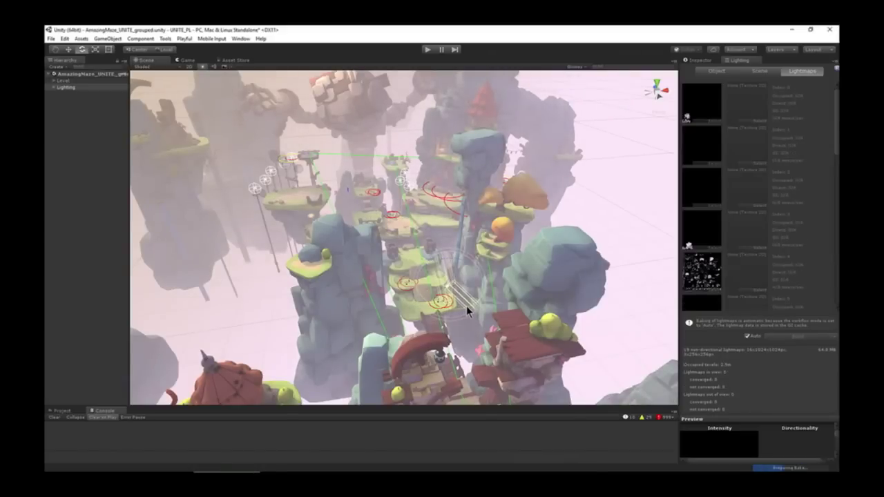
{"action": "key", "text": "alt"}
{"action": "left_click_drag", "start_coordinate": [409, 307], "coordinate": [408, 306], "text": "alt"}
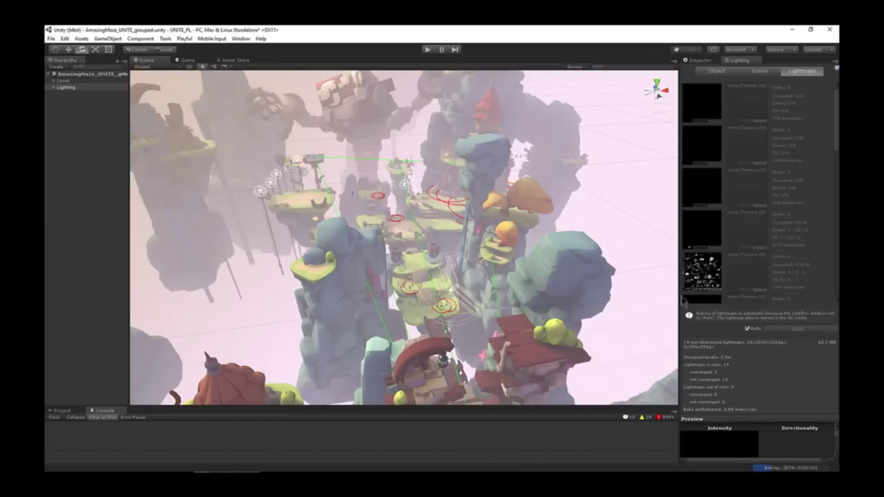
{"action": "scroll", "coordinate": [725, 194], "scroll_direction": "down", "scroll_amount": 3}
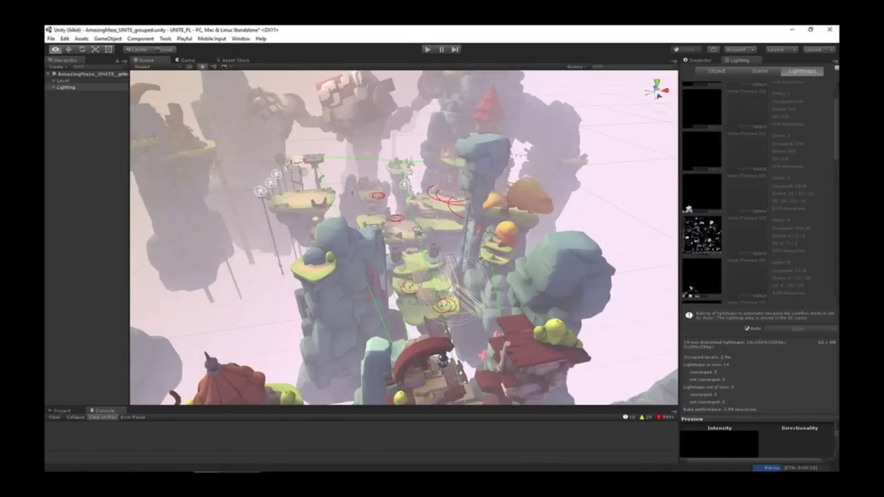
{"action": "middle_click_drag", "start_coordinate": [417, 238], "coordinate": [410, 248]}
- Clear the baked lighting data and rebuild the lightmaps with automatic baking turned off
{"action": "left_click", "coordinate": [748, 328]}
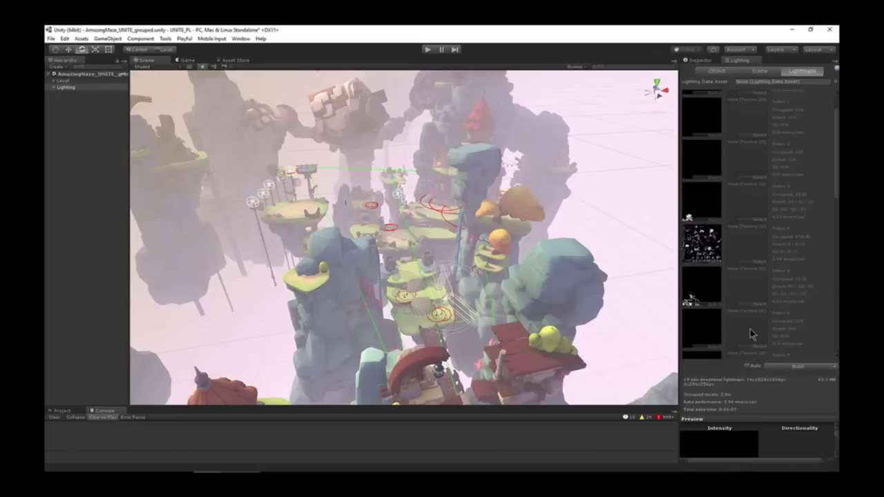
{"action": "left_click", "coordinate": [835, 367]}
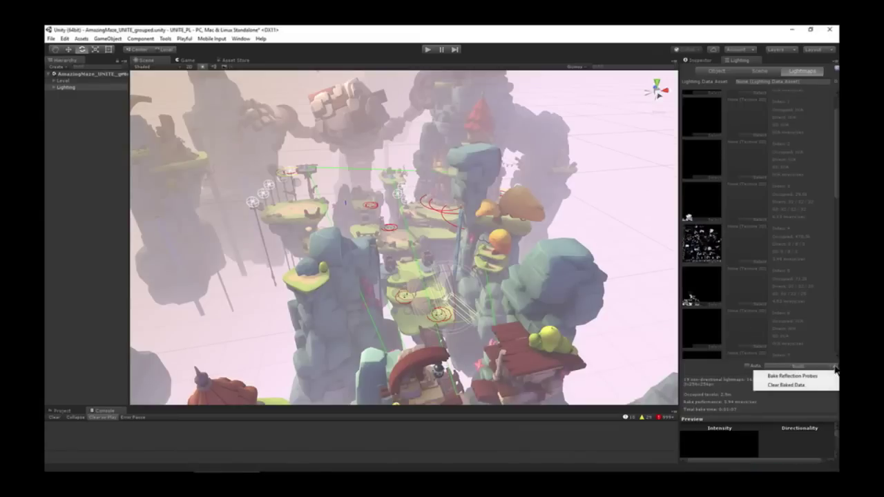
{"action": "left_click", "coordinate": [798, 386]}
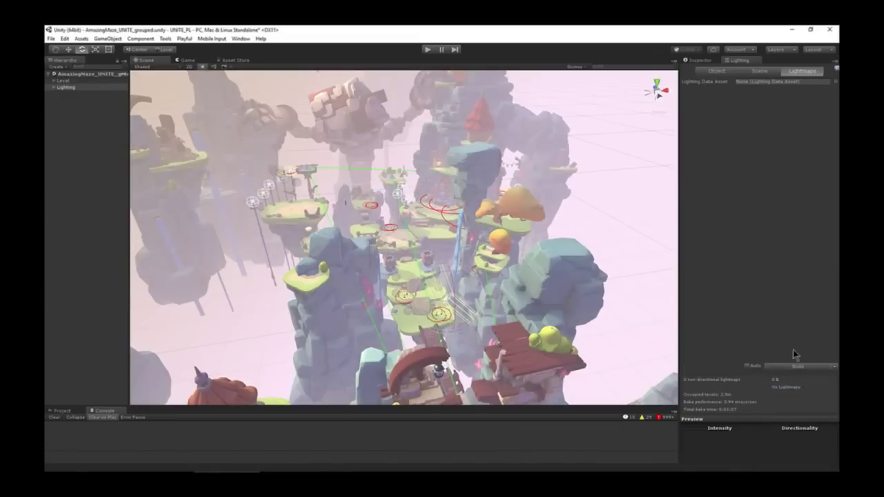
{"action": "left_click", "coordinate": [800, 366]}
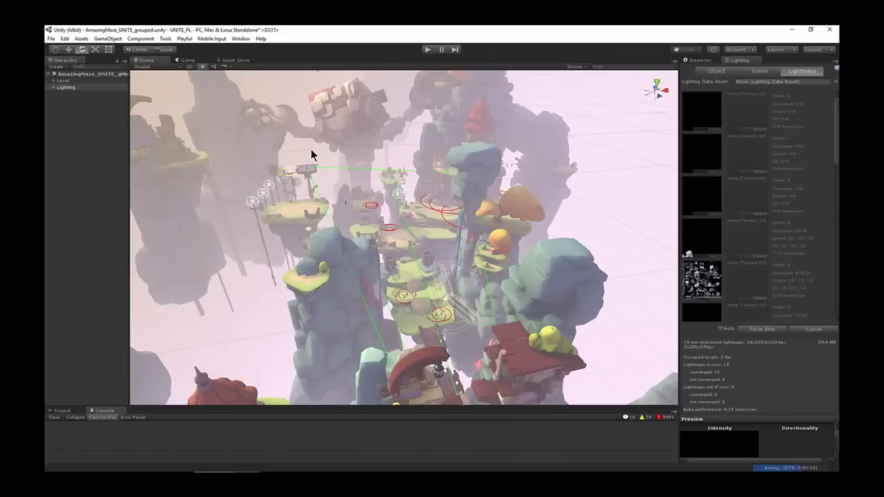
- Display the scene in Baked Lighting mode and examine the lightmap texel grid around the stone towers up close
{"action": "left_click", "coordinate": [167, 67]}
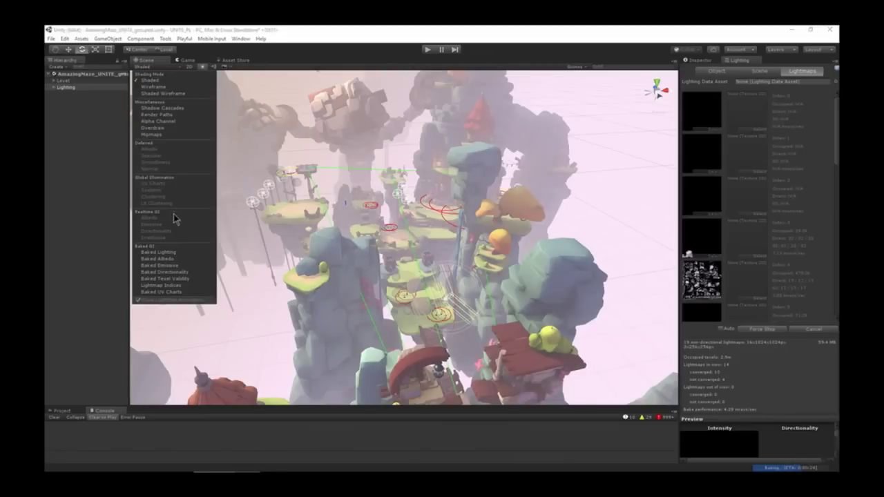
{"action": "left_click", "coordinate": [175, 253]}
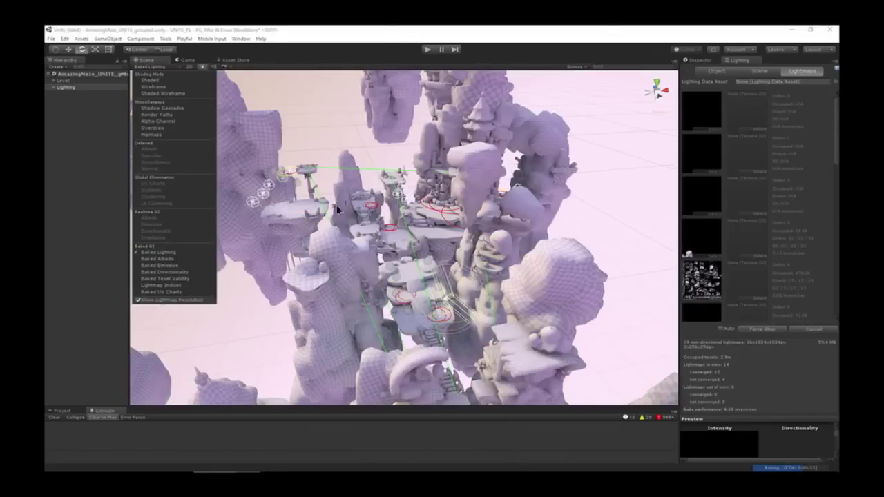
{"action": "left_click", "coordinate": [426, 295]}
{"action": "right_click_drag", "start_coordinate": [433, 289], "coordinate": [466, 217]}
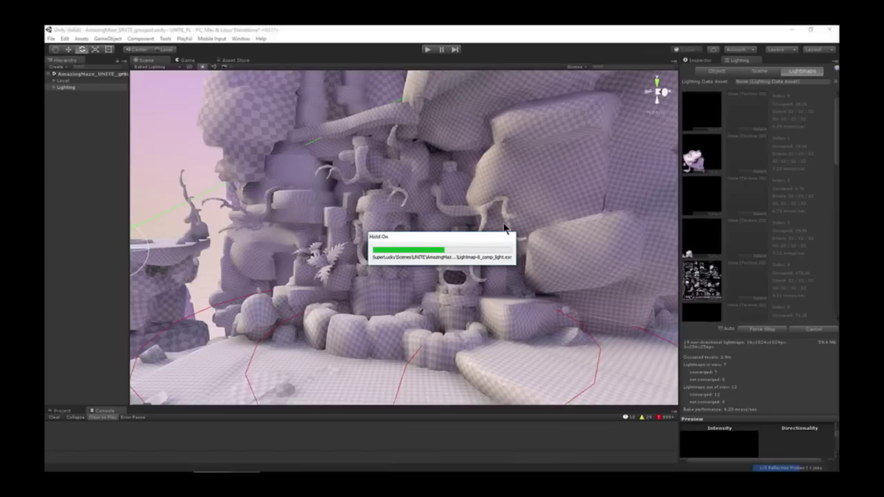
- Run the baked maze scene in play mode
{"action": "left_click", "coordinate": [428, 50]}
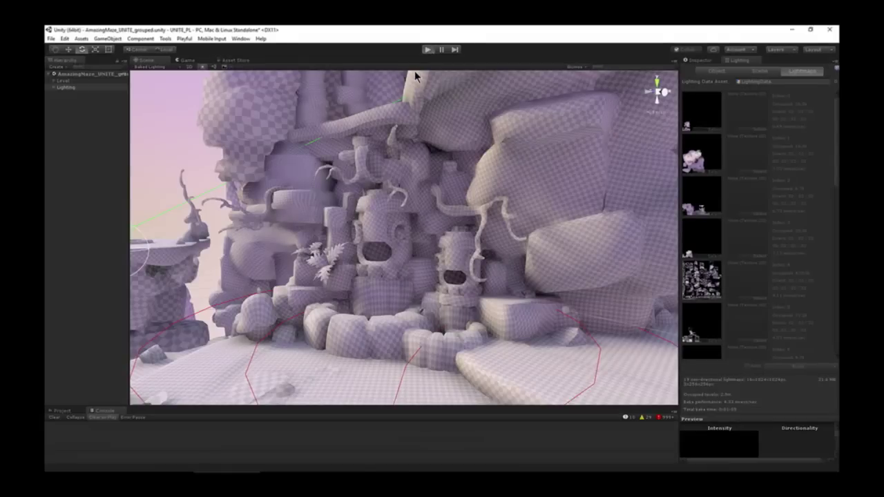